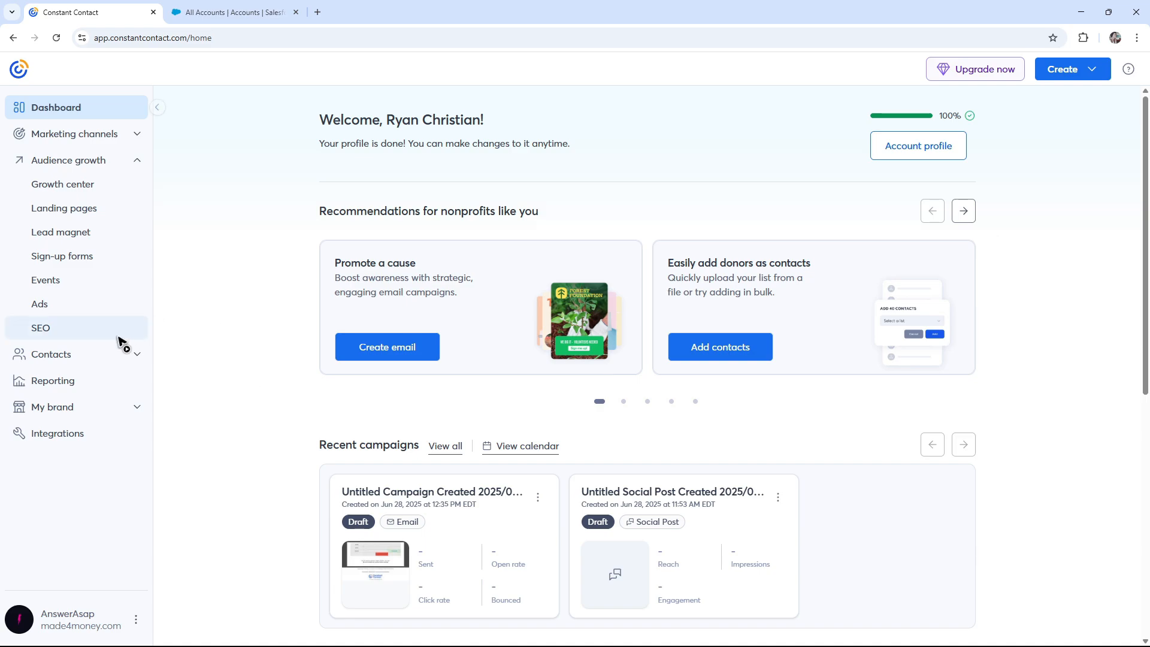
Search the integrations for "salesfor", connect the Salesforce integration and allow it access to the Salesforce account
click(83, 431)
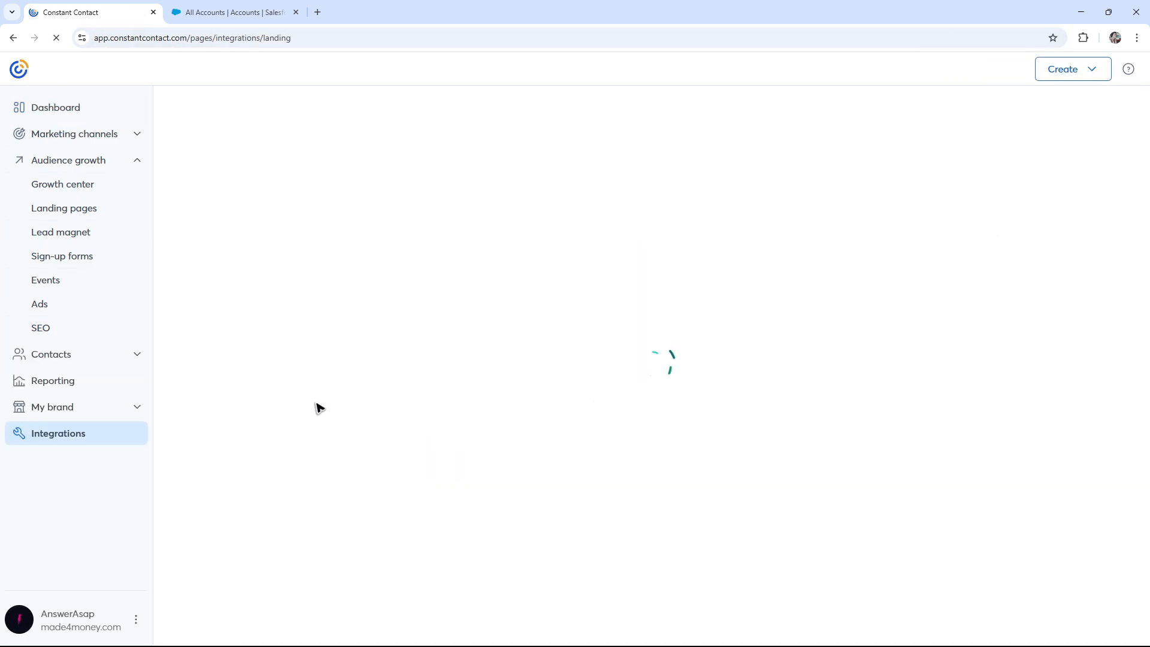
click(699, 235)
text(salesfor)
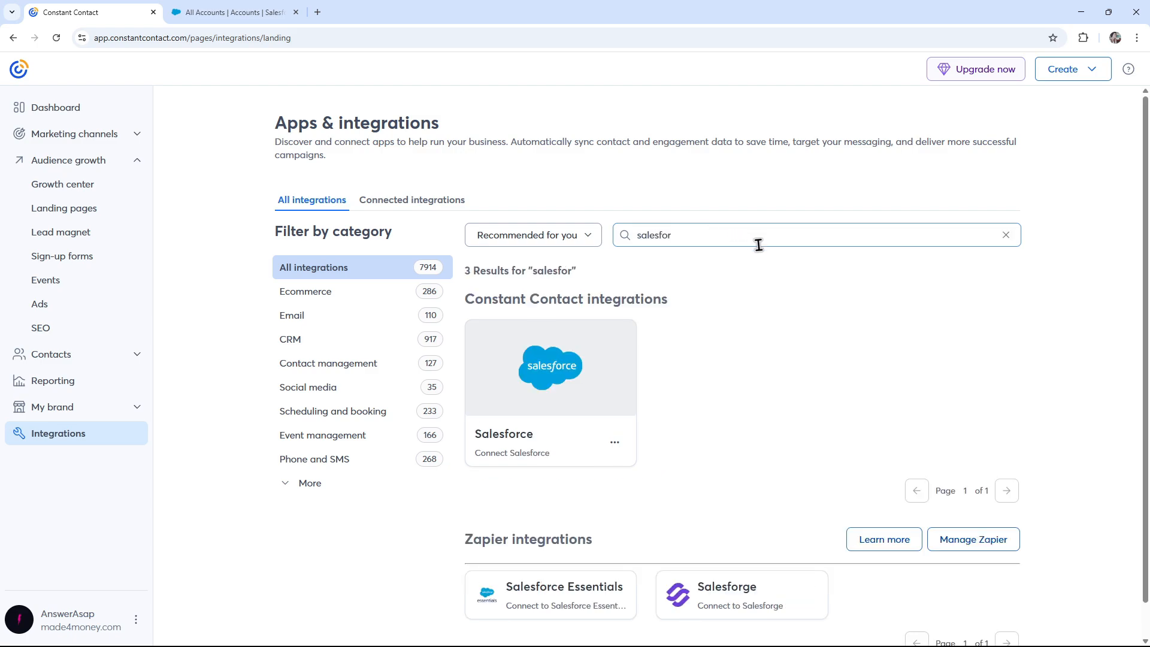
click(626, 341)
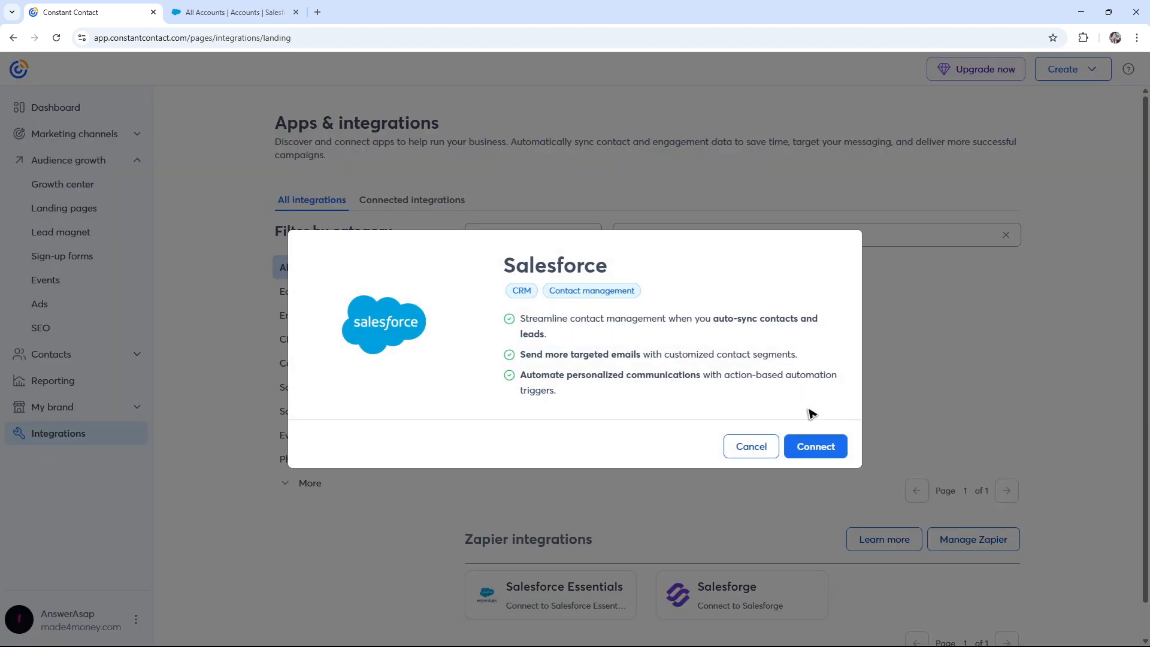
click(826, 450)
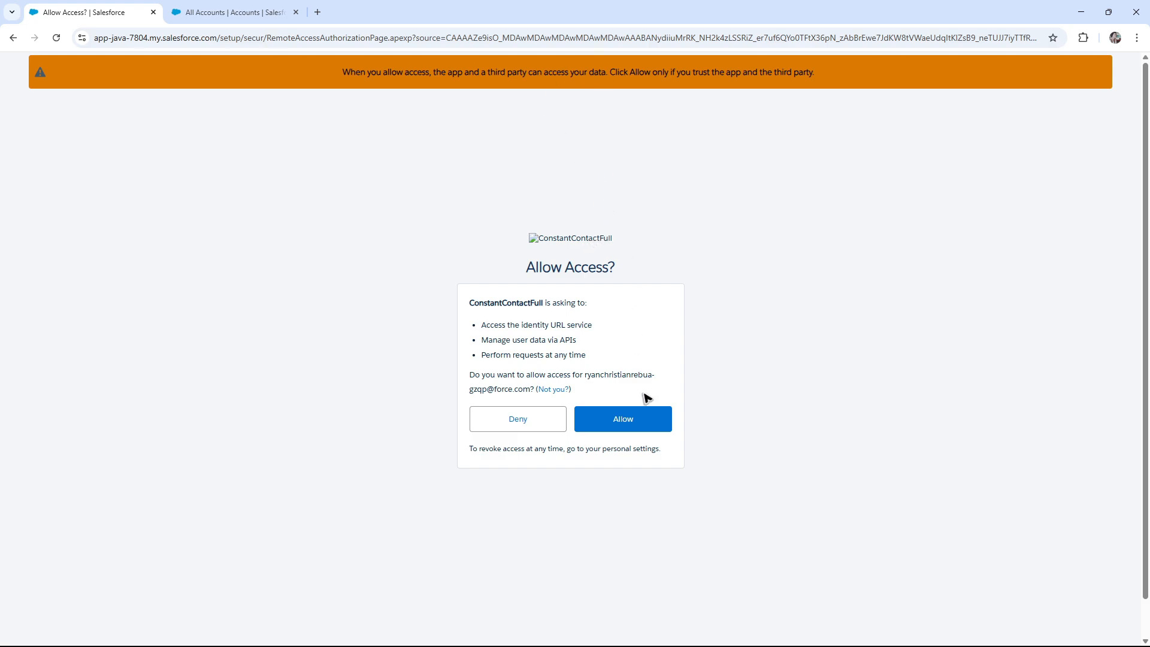
click(643, 429)
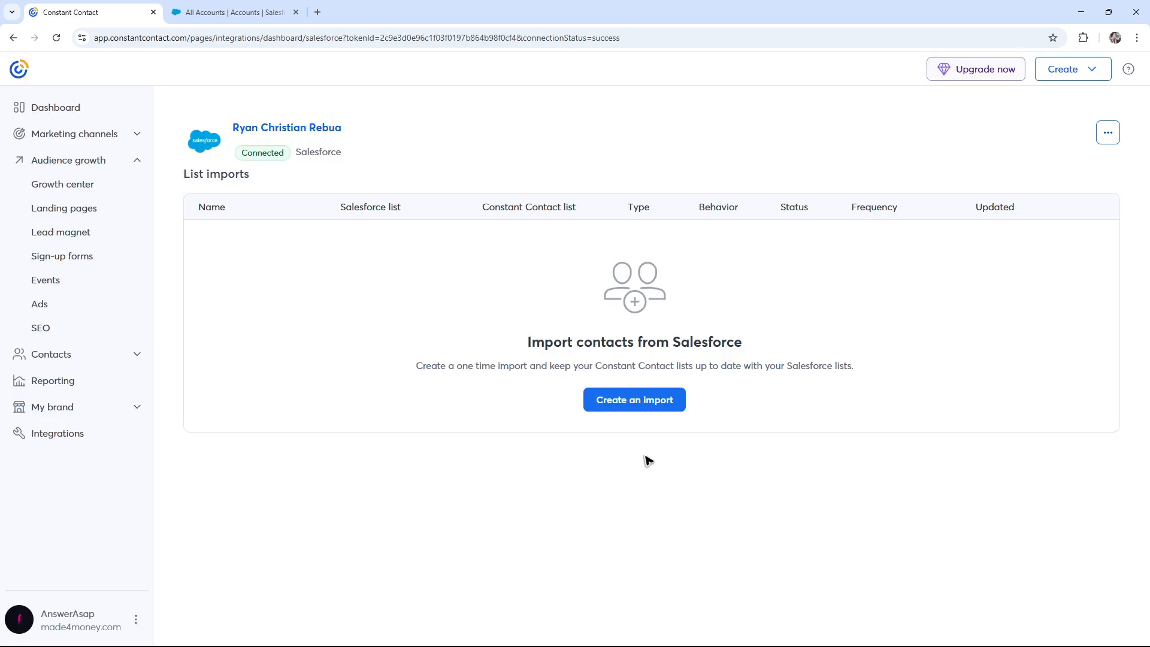
Check the Salesforce accounts page, then review the connection status and options on Constant Contact's Salesforce integration page
click(231, 12)
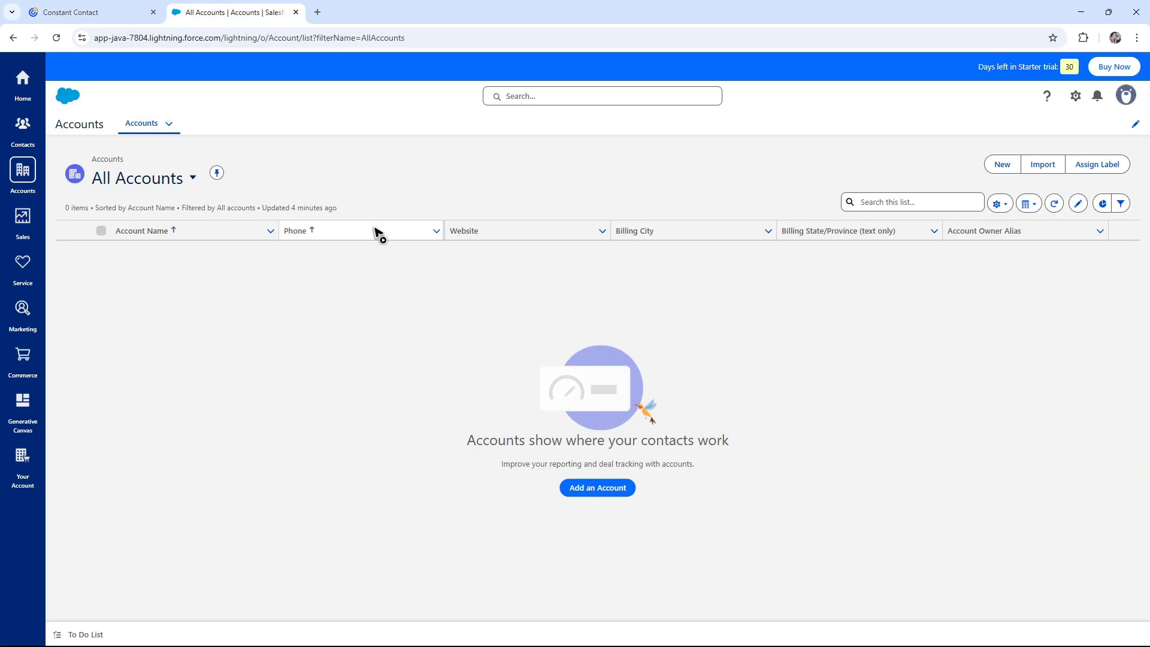
click(90, 12)
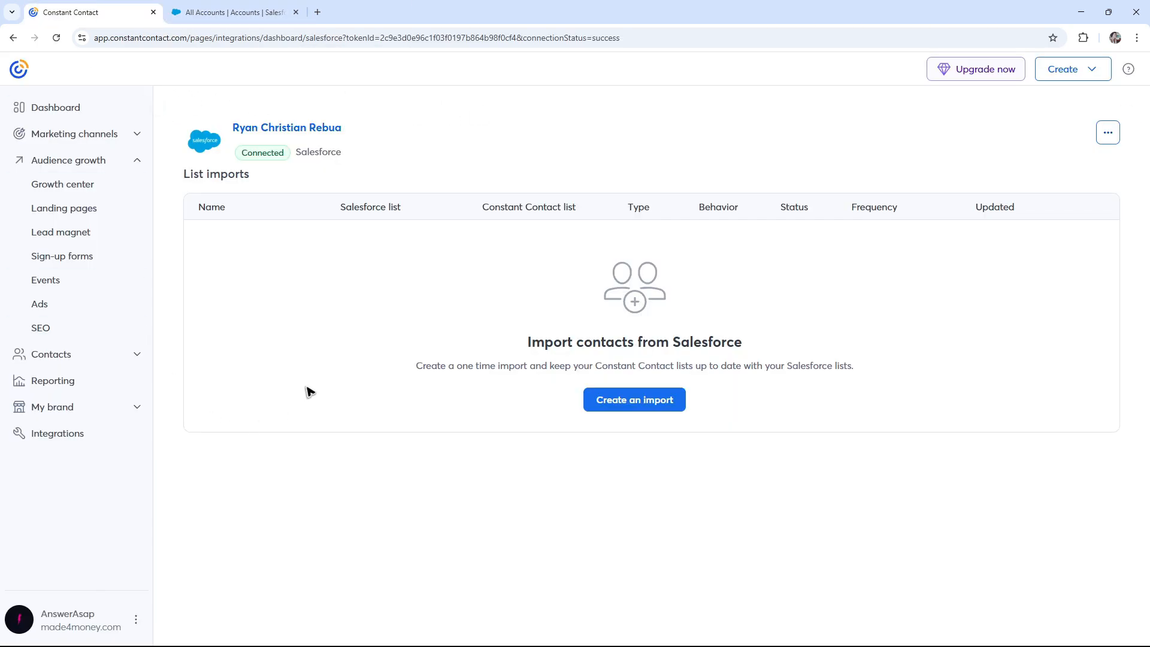
drag(357, 145, 288, 142)
click(442, 122)
click(1108, 133)
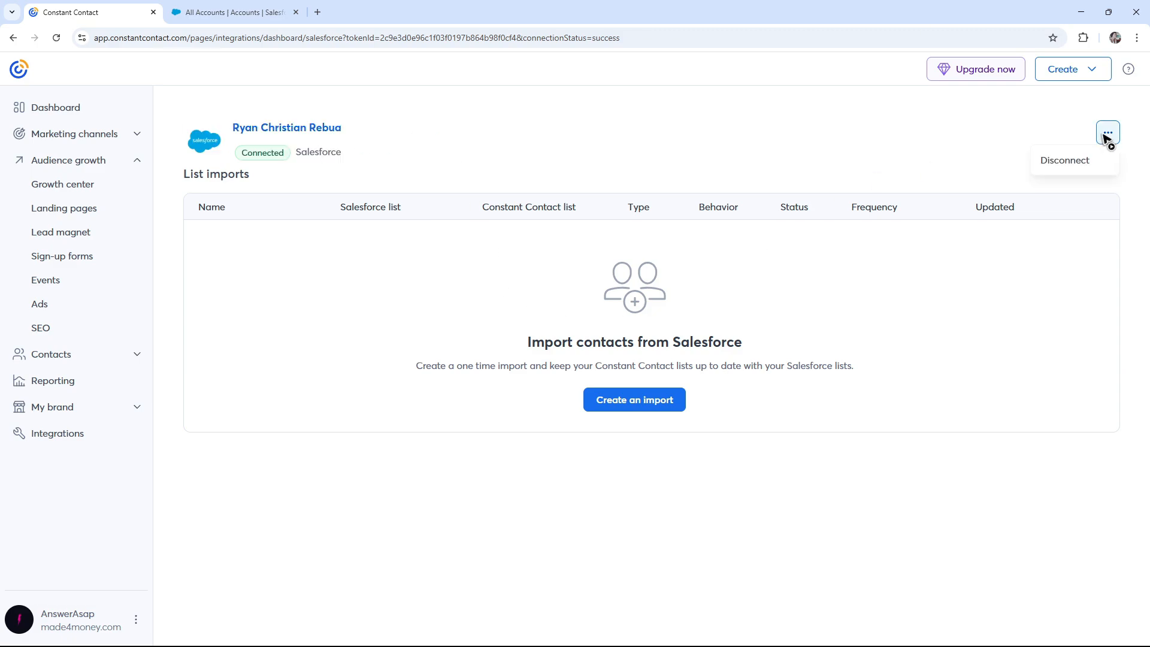
click(749, 148)
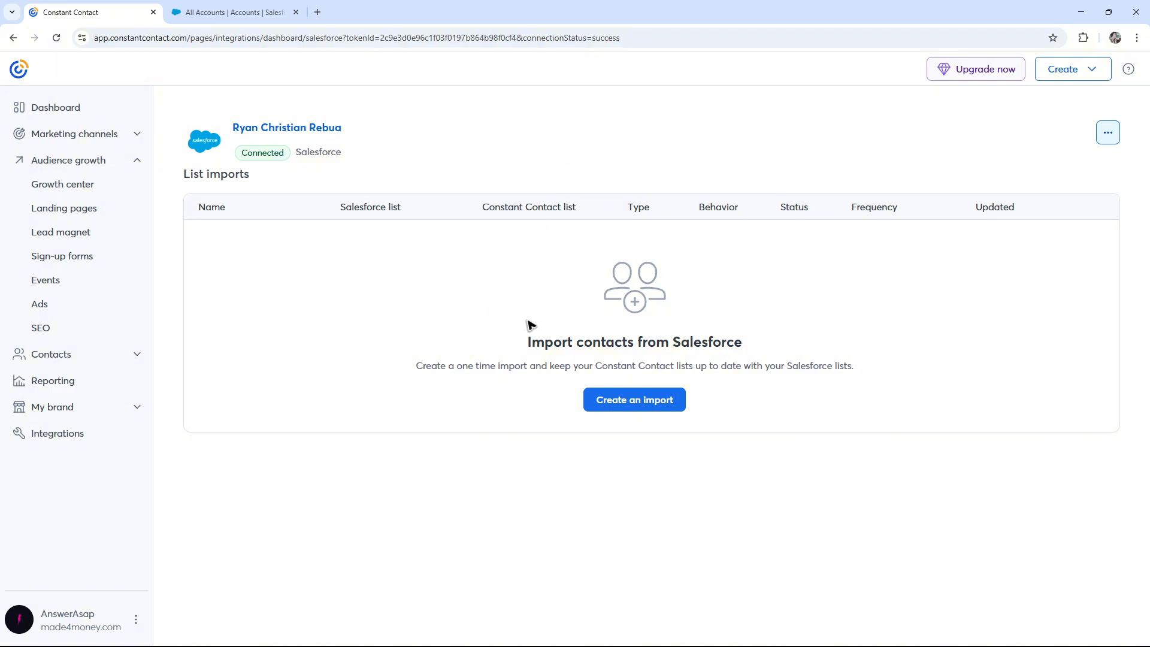
Start a new Contact lists import from Salesforce into Constant Contact
click(645, 407)
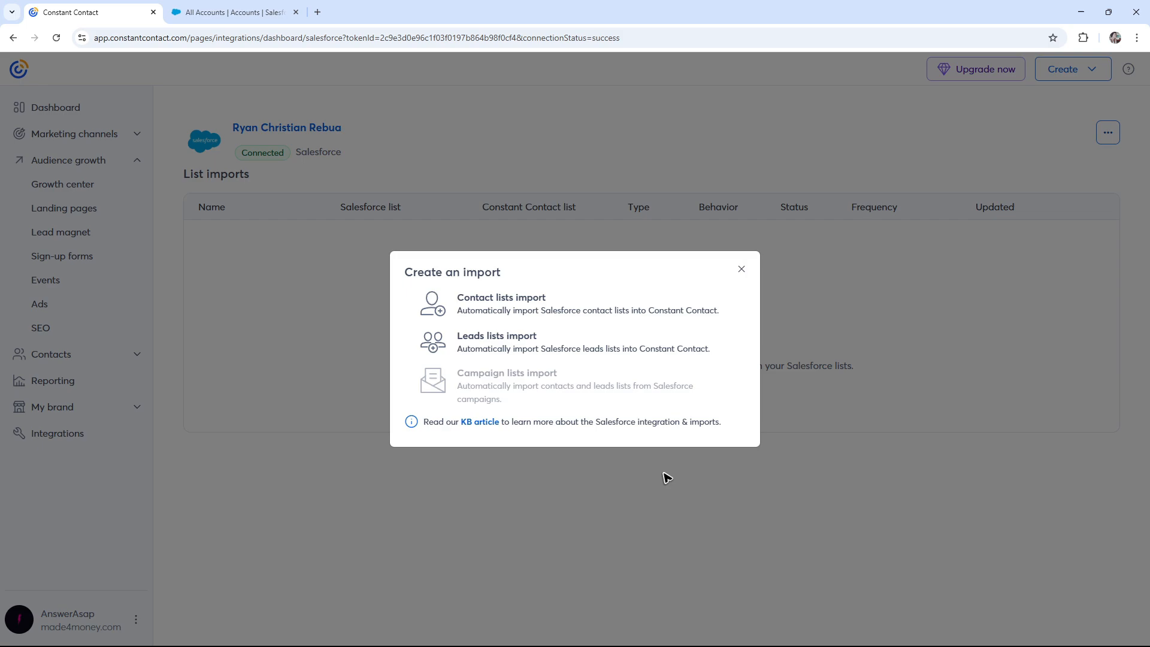
click(434, 311)
click(506, 303)
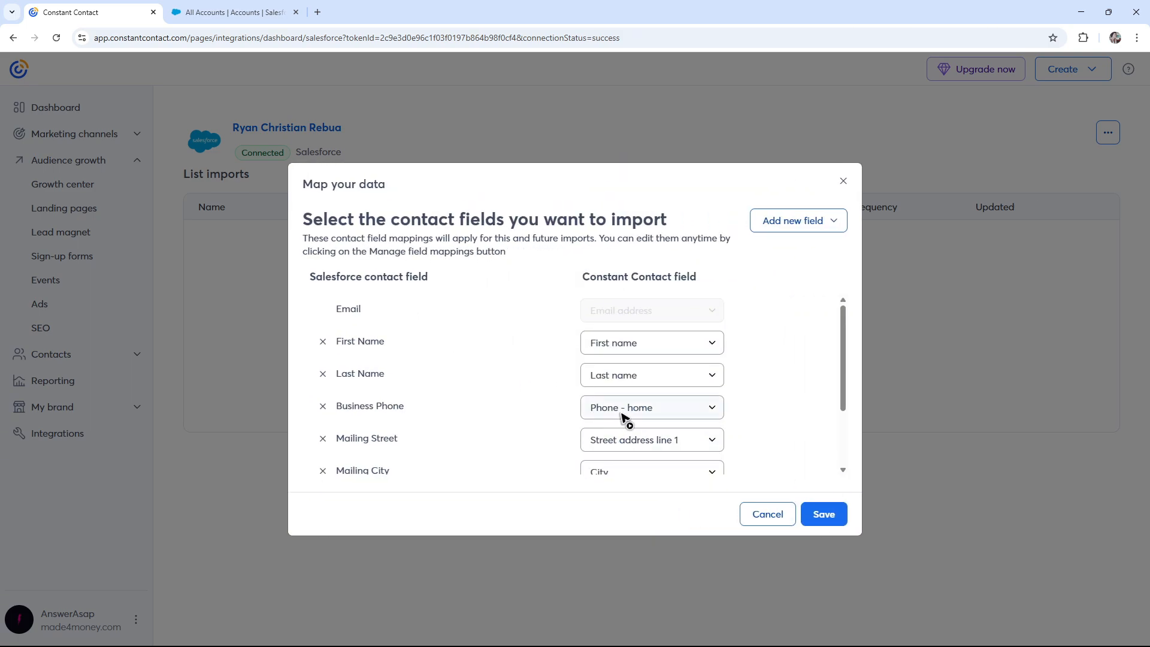
Review the contact field mappings and remove the Mailing Zip/Postal Code field
scroll(586, 404, down, 2)
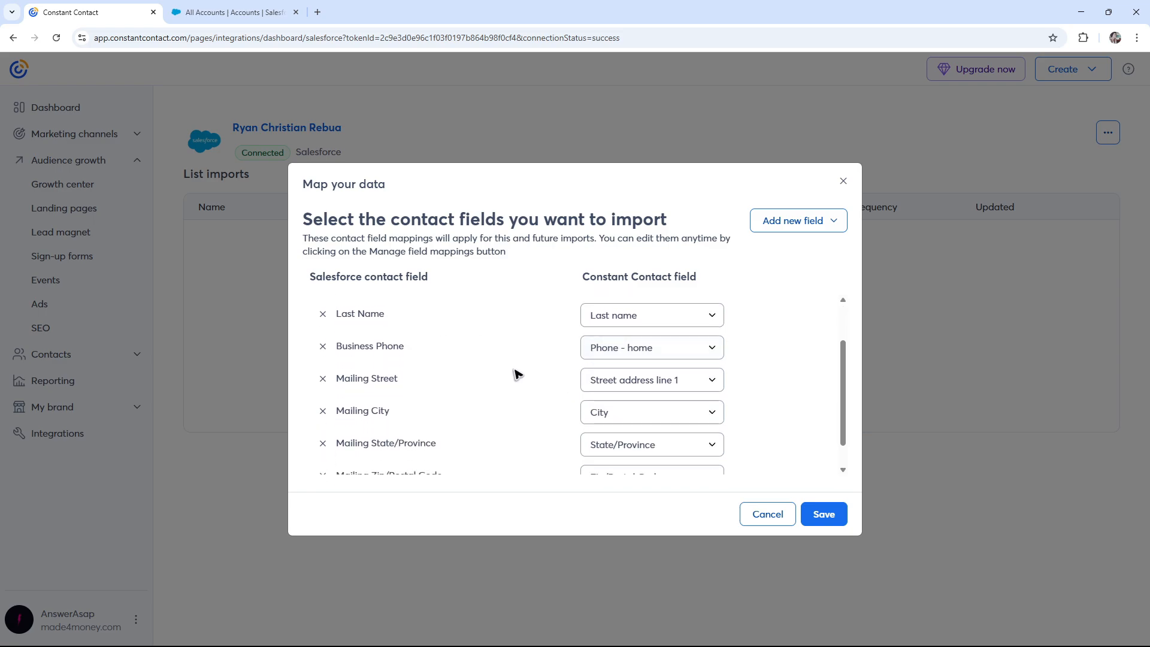
scroll(560, 408, up, 2)
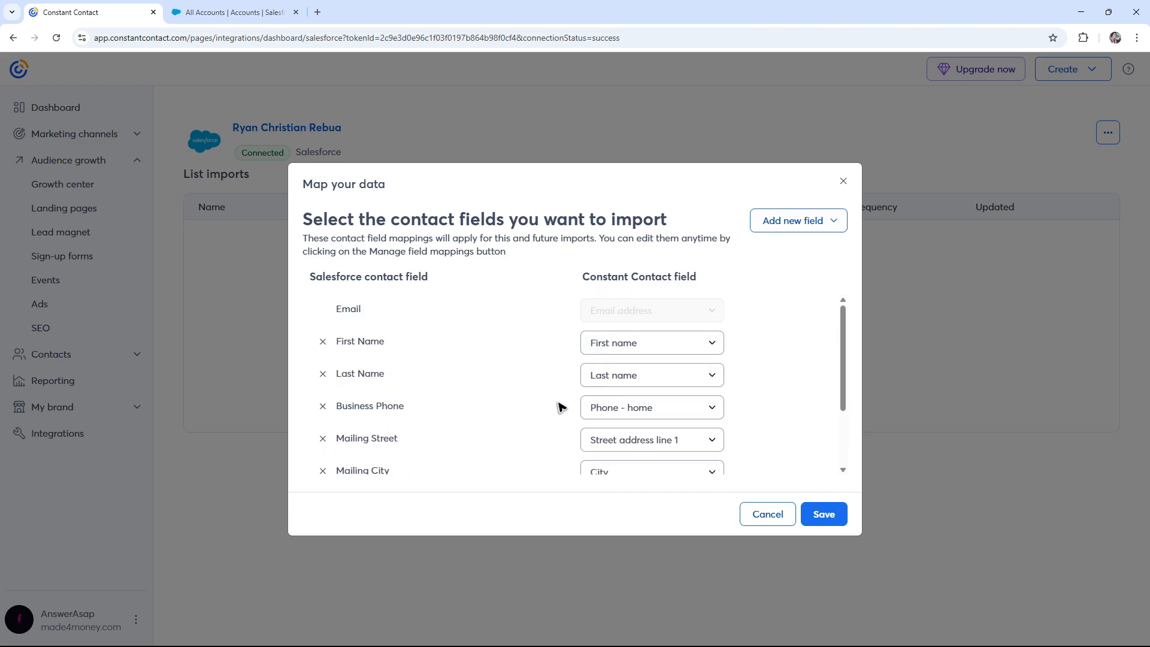
scroll(465, 403, down, 3)
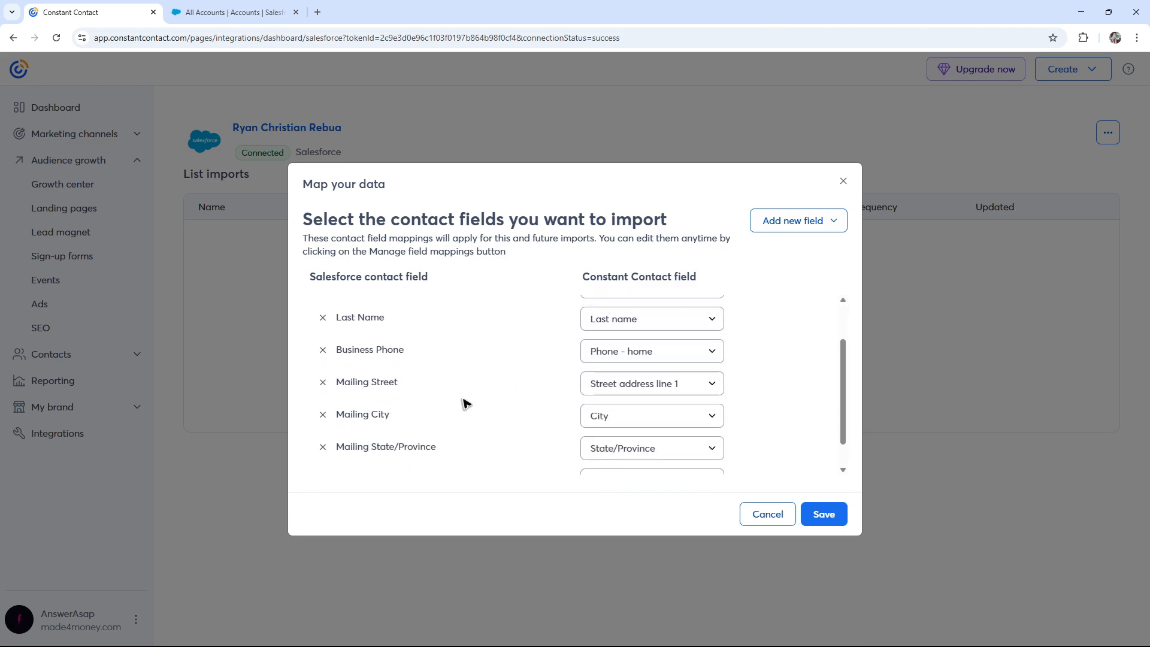
scroll(462, 394, up, 2)
scroll(467, 401, down, 2)
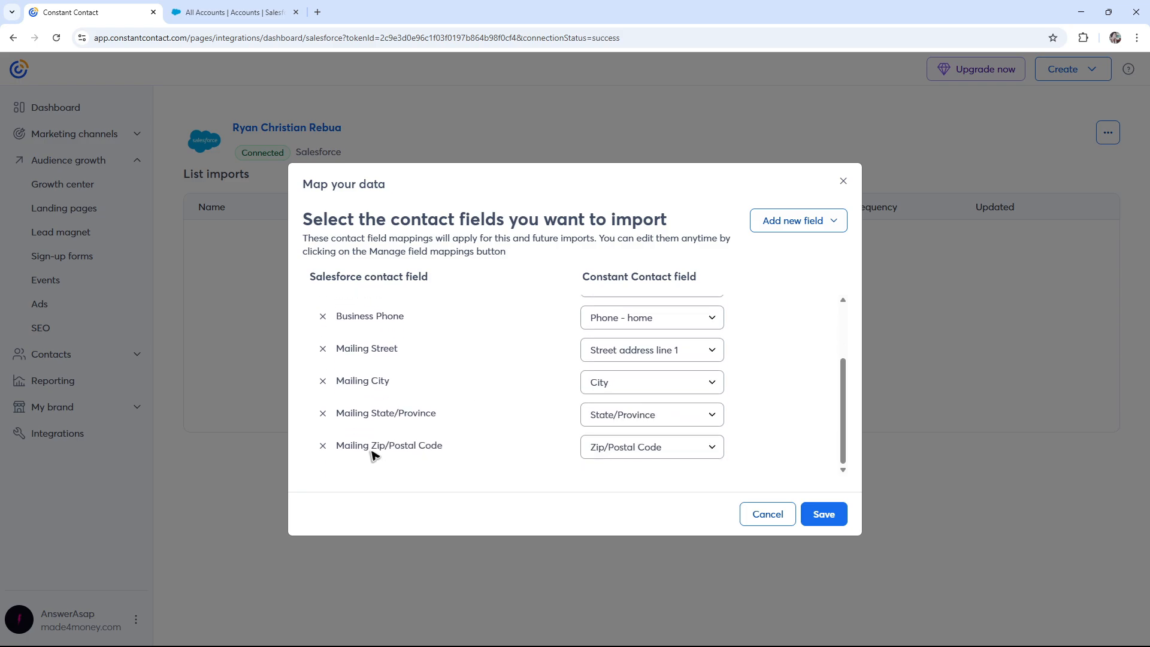
click(323, 447)
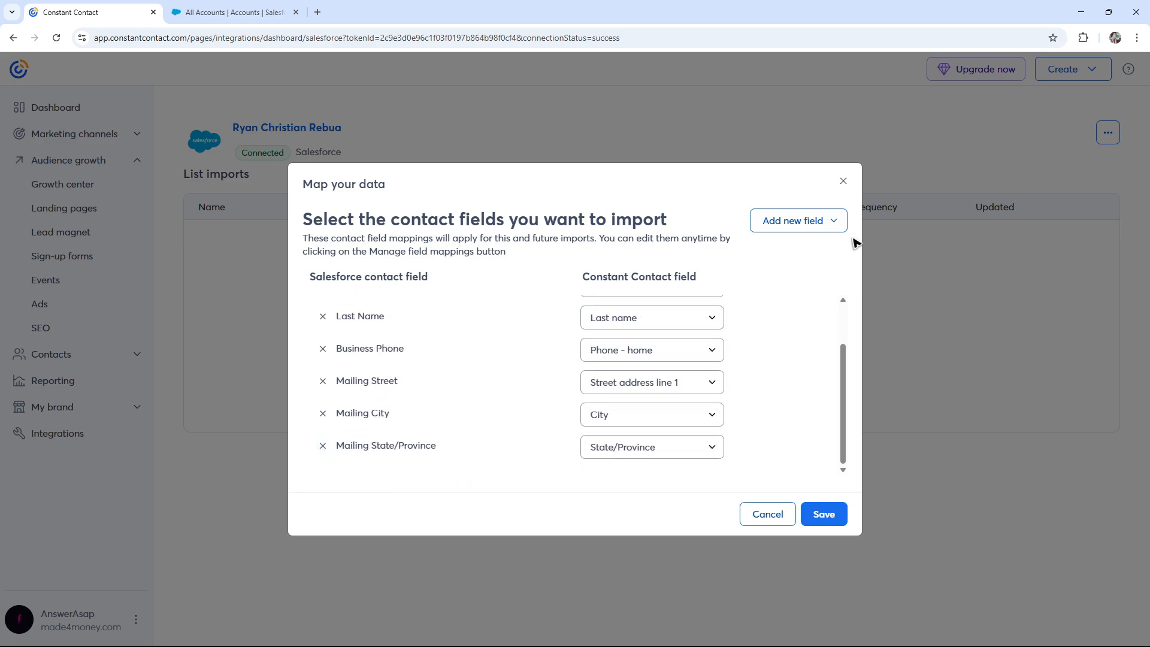
Add the Other City field to the contact field mappings and save them
click(813, 228)
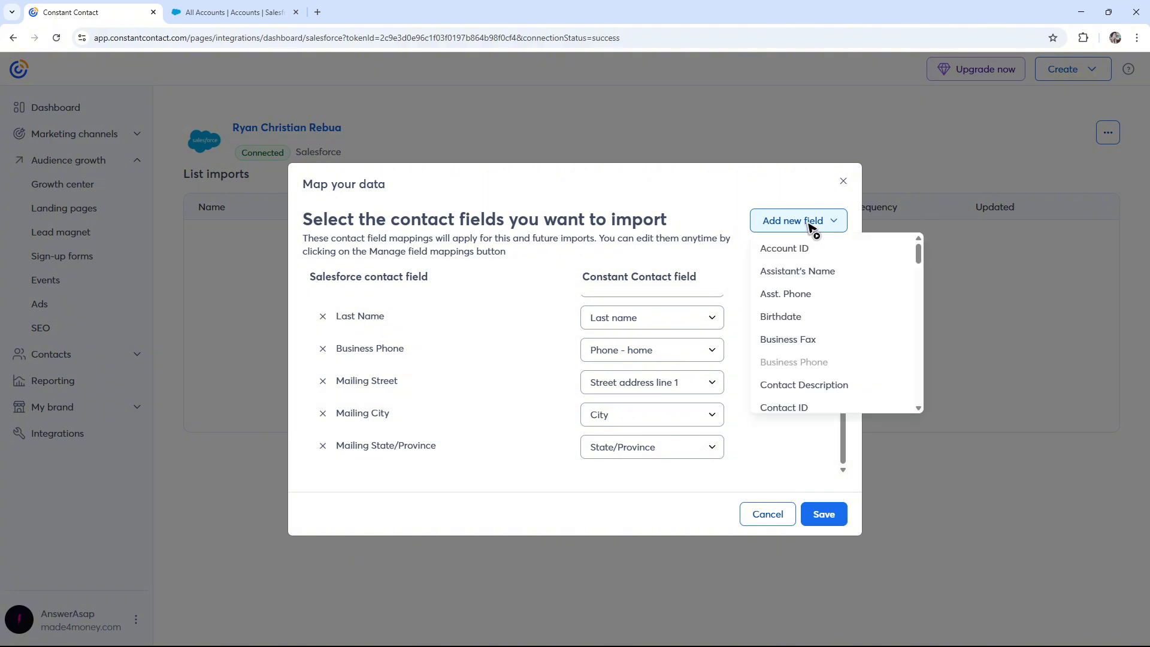
scroll(834, 353, down, 10)
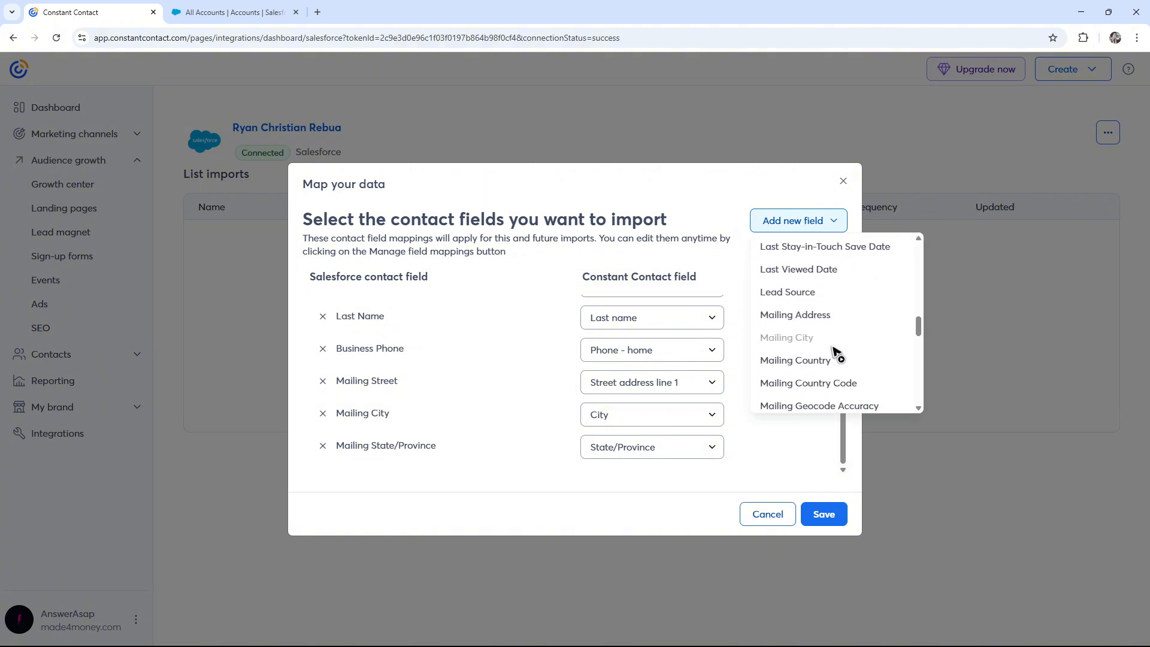
scroll(836, 353, down, 8)
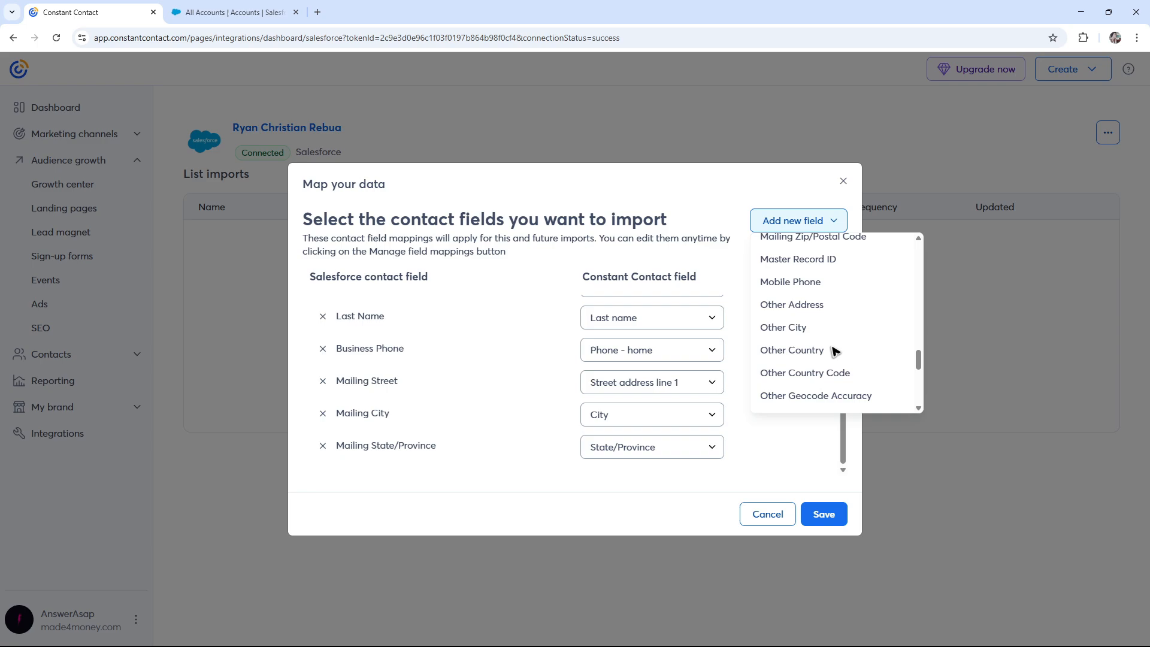
scroll(835, 352, up, 1)
click(833, 337)
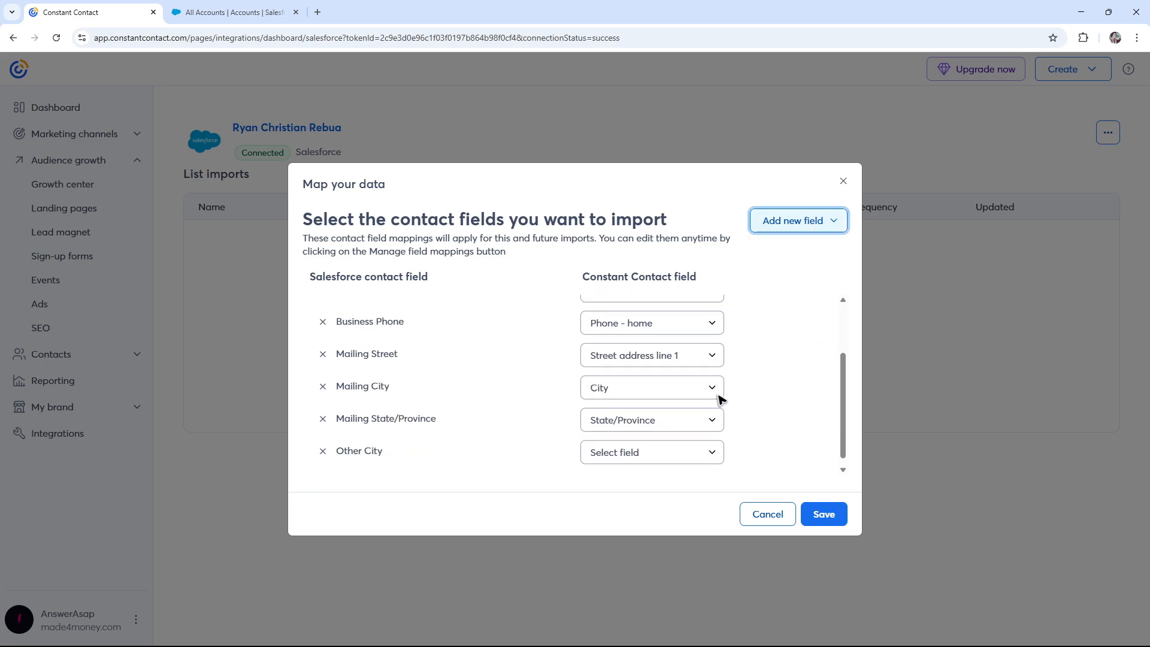
click(825, 515)
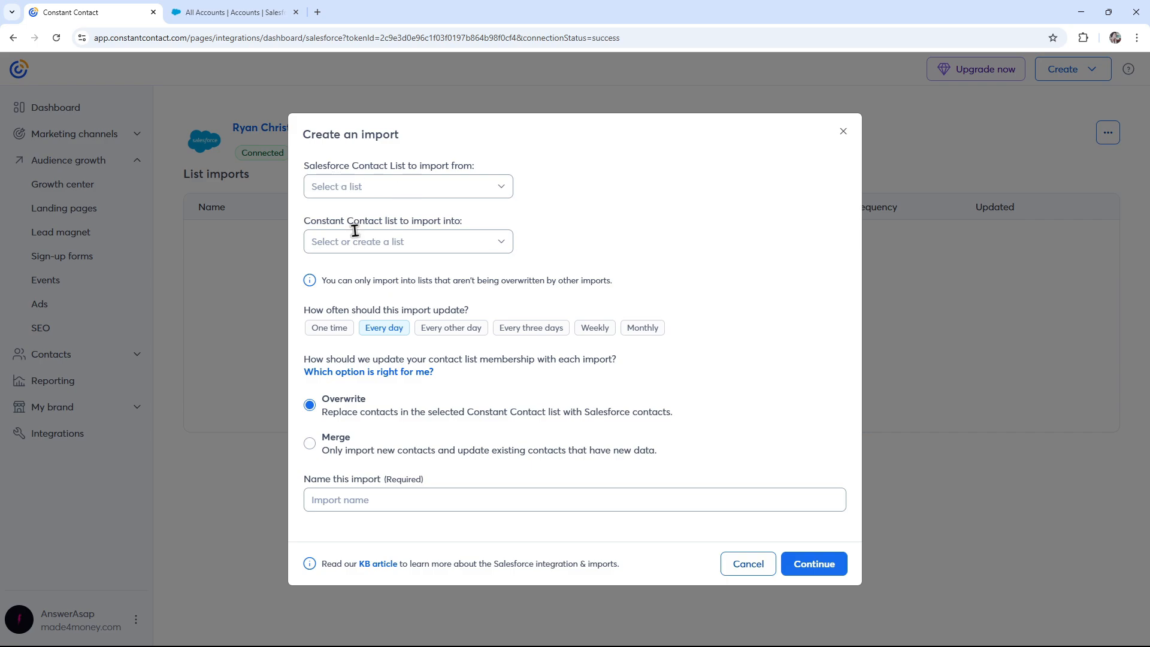
Set the import source to the Salesforce list All Contacts and the destination to the Constant Contact list My Contacts
click(484, 244)
click(420, 186)
click(407, 217)
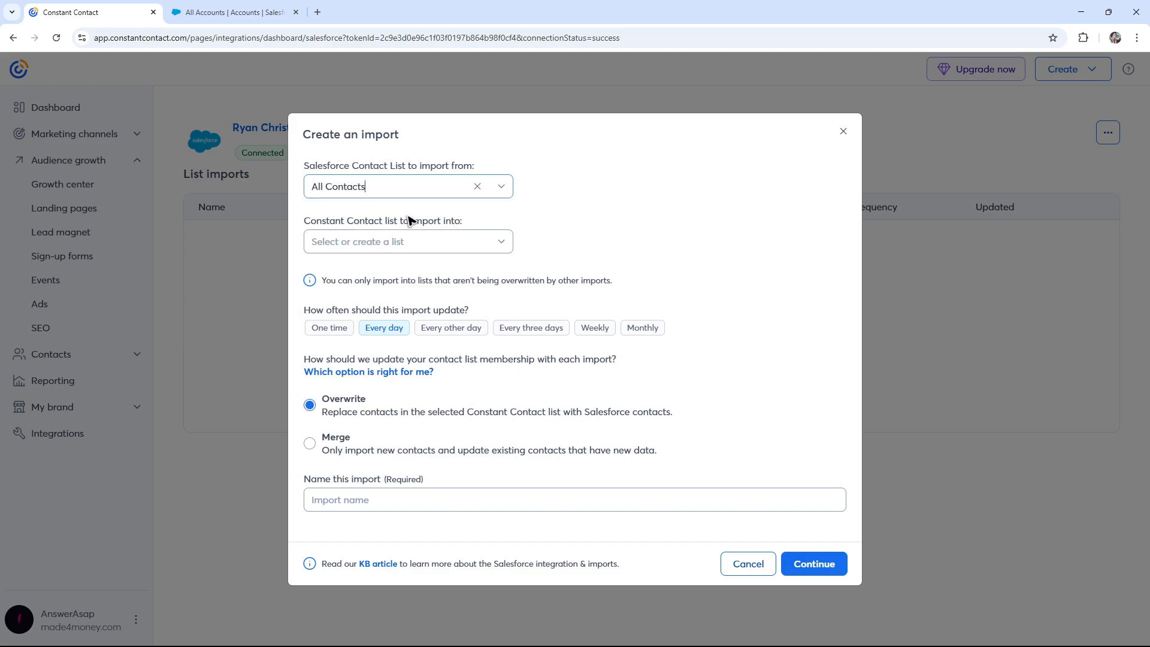
click(439, 245)
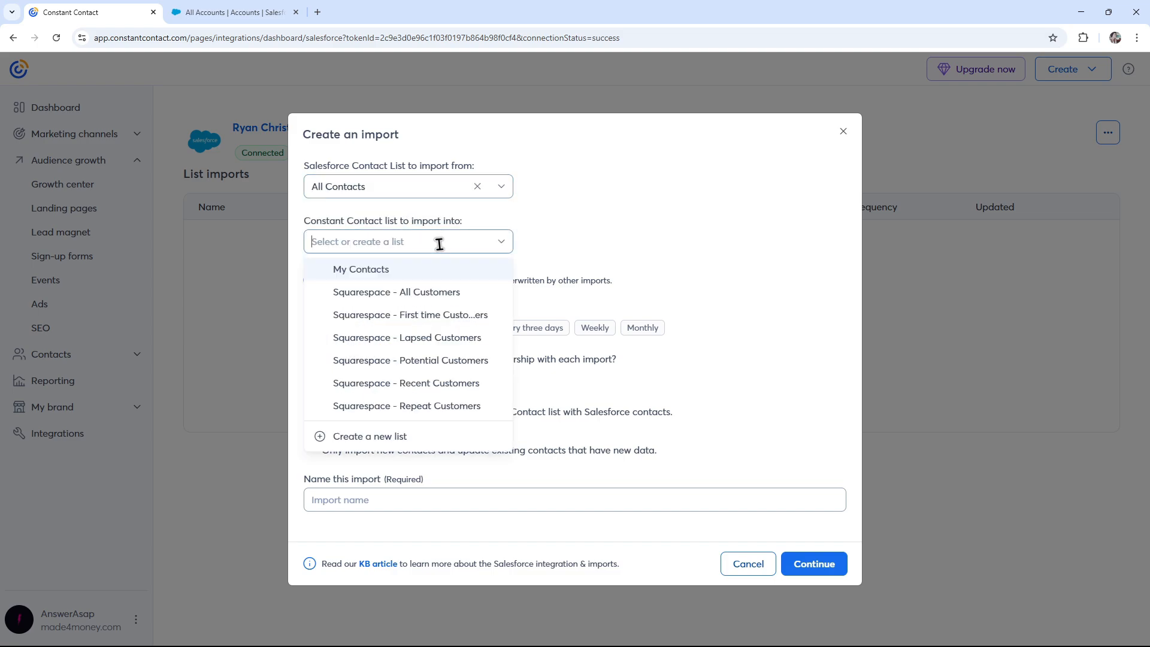
click(378, 271)
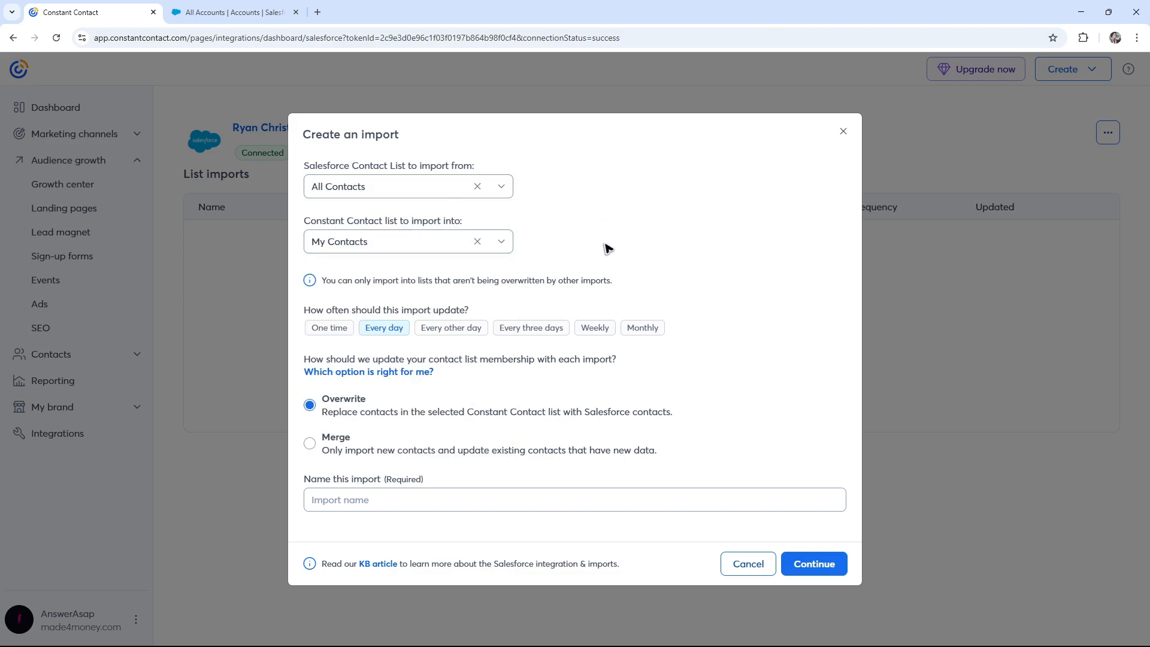
Set the import frequency to One time and name the import "CC to SF"
click(370, 331)
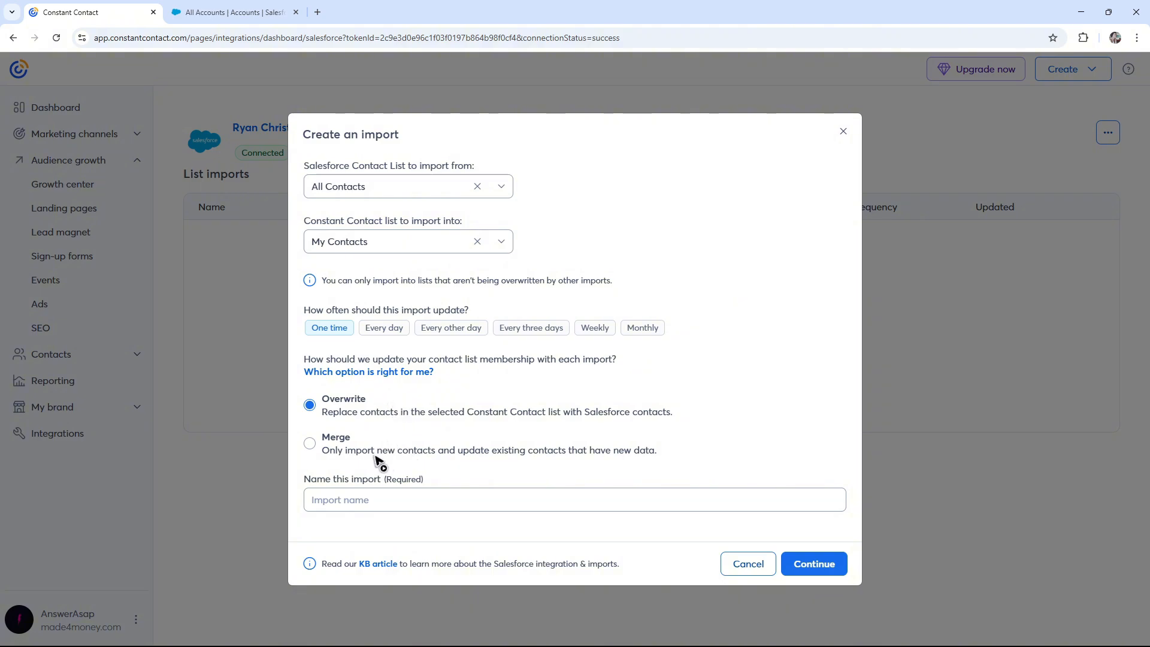
click(377, 503)
text(CC to)
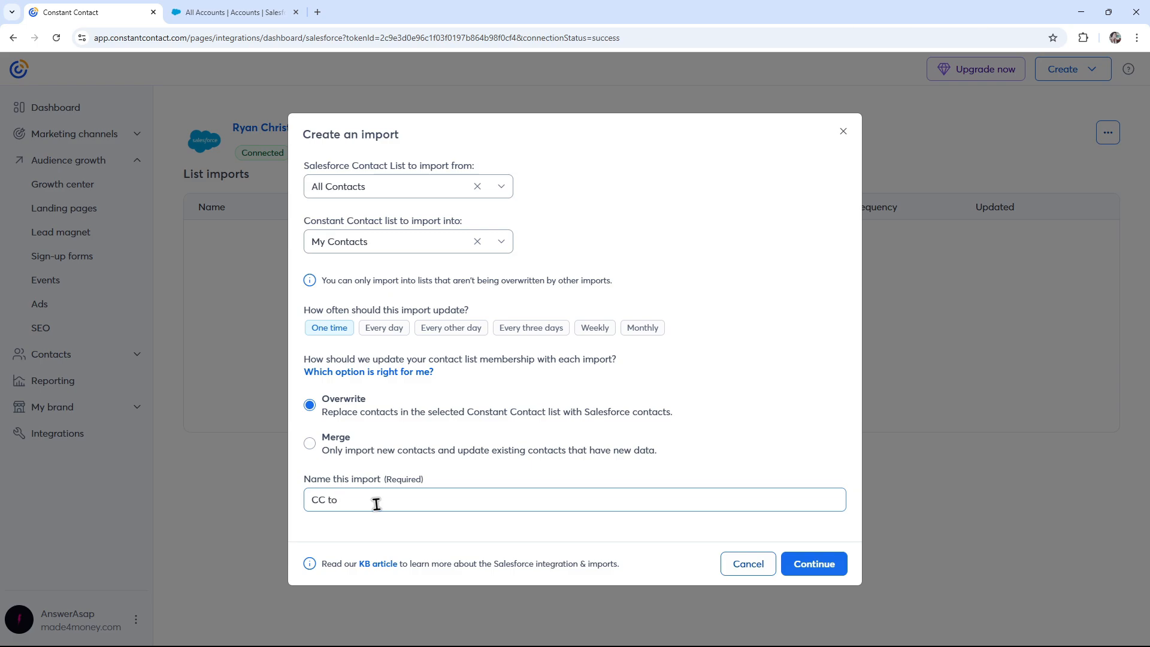
text( SF)
Continue to the import summary, confirm permission to send email and run the import
click(834, 565)
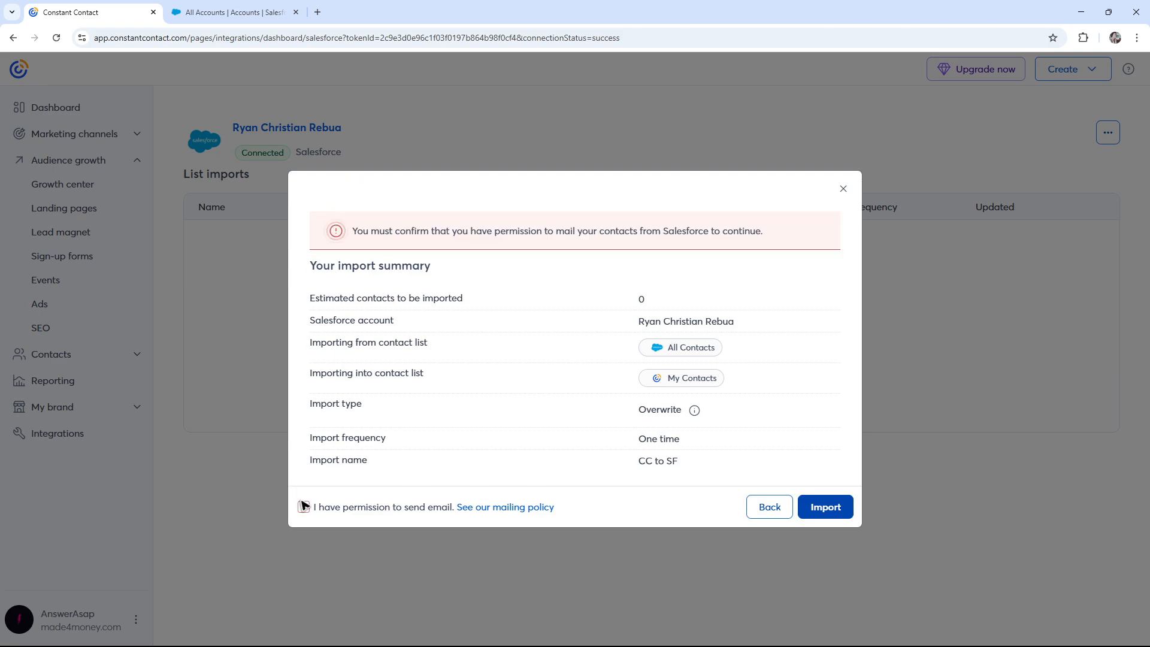
click(304, 506)
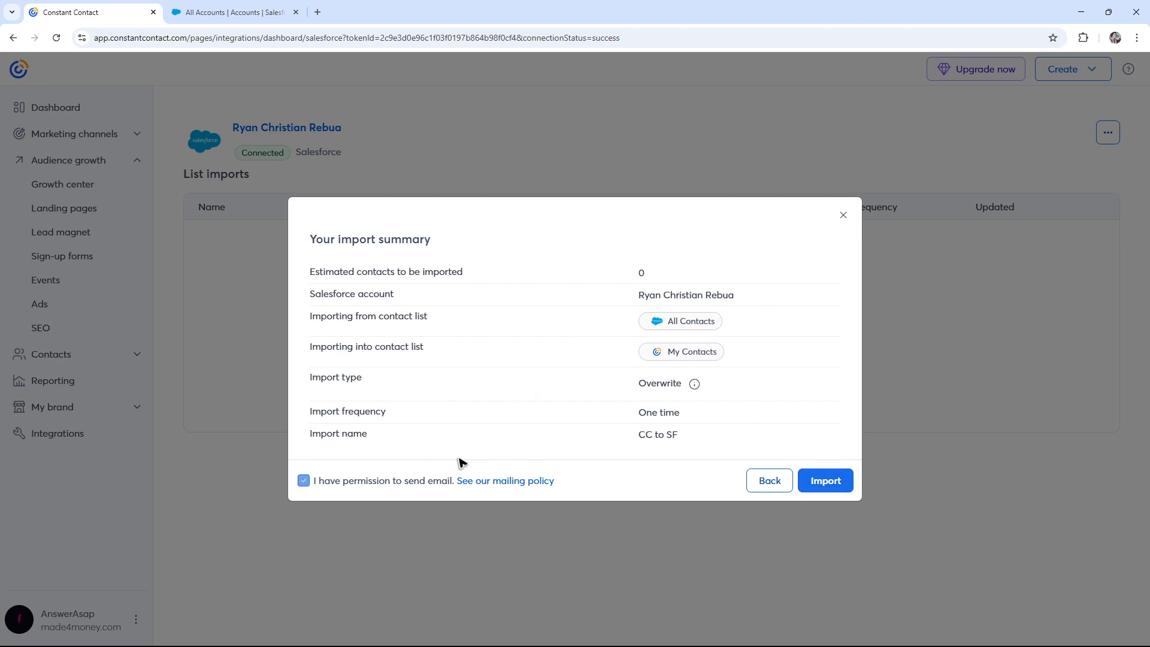
click(833, 482)
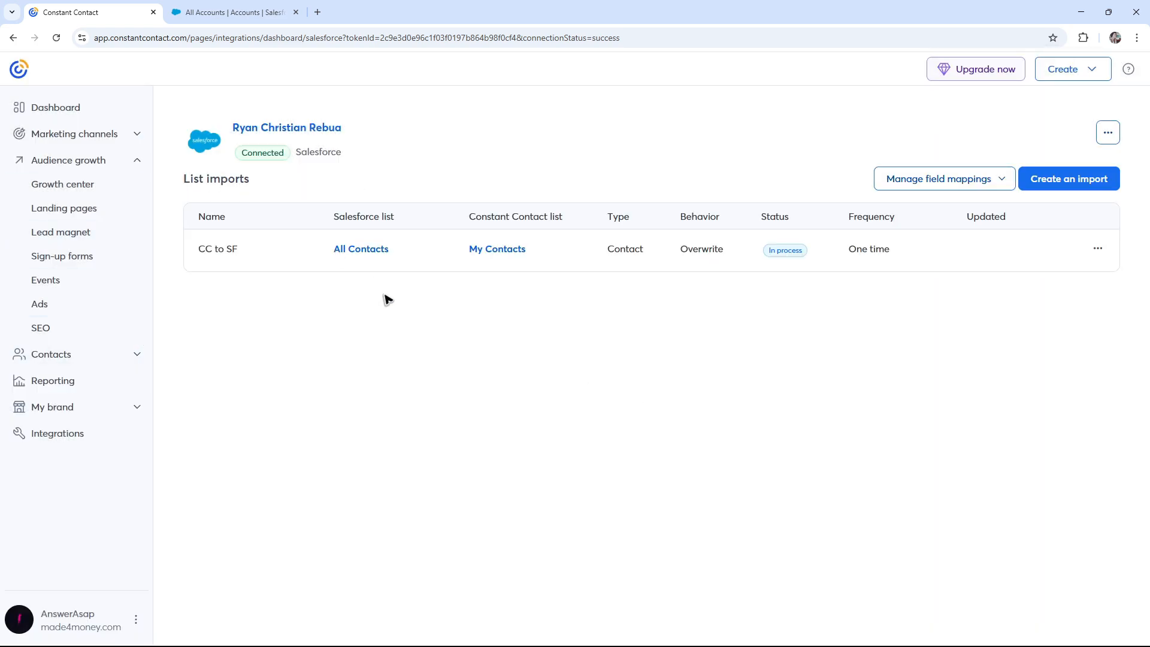
Open zapier.com in a new browser tab and log in to the Zapier account
click(218, 17)
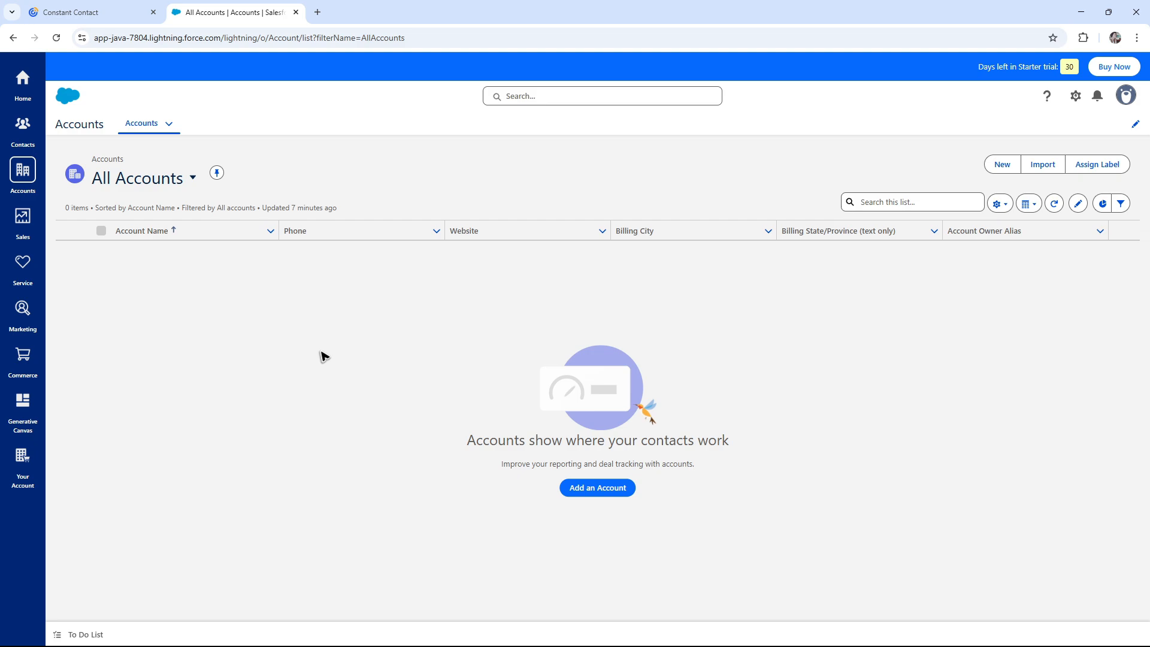
click(318, 12)
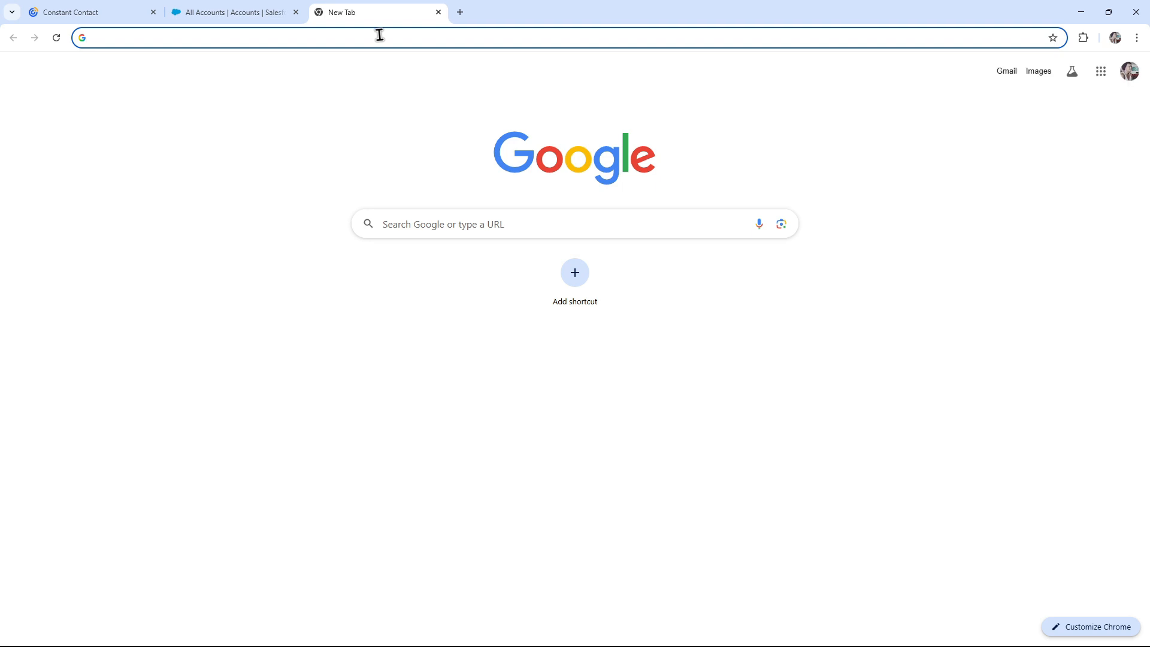
text(zapier.com)
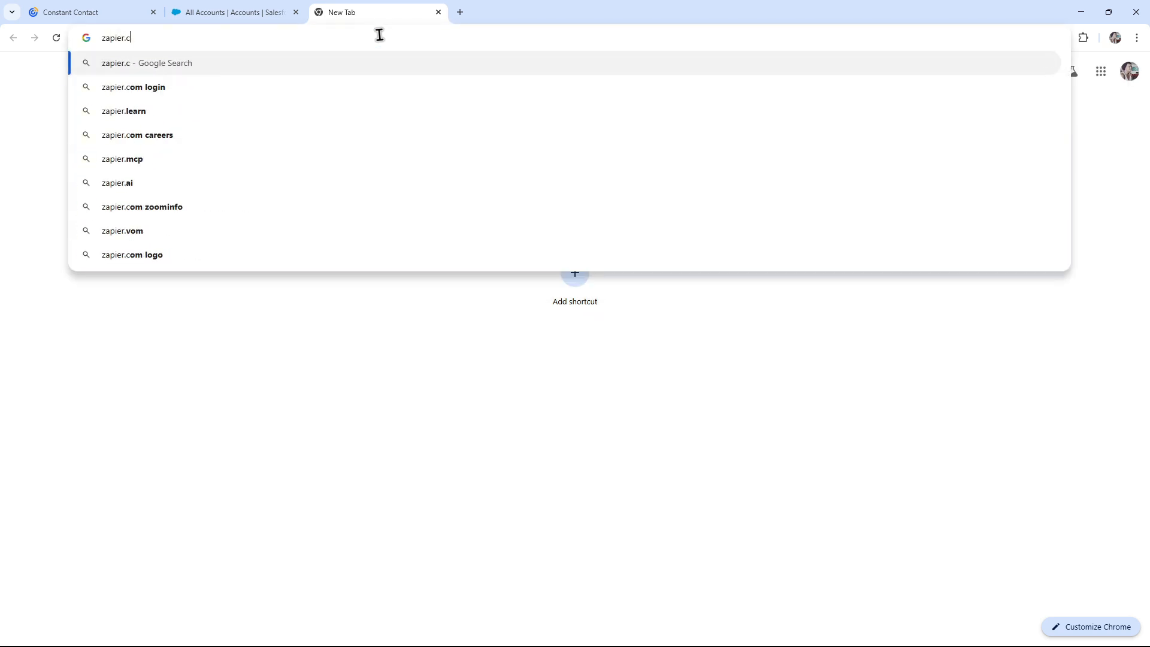
key(Return)
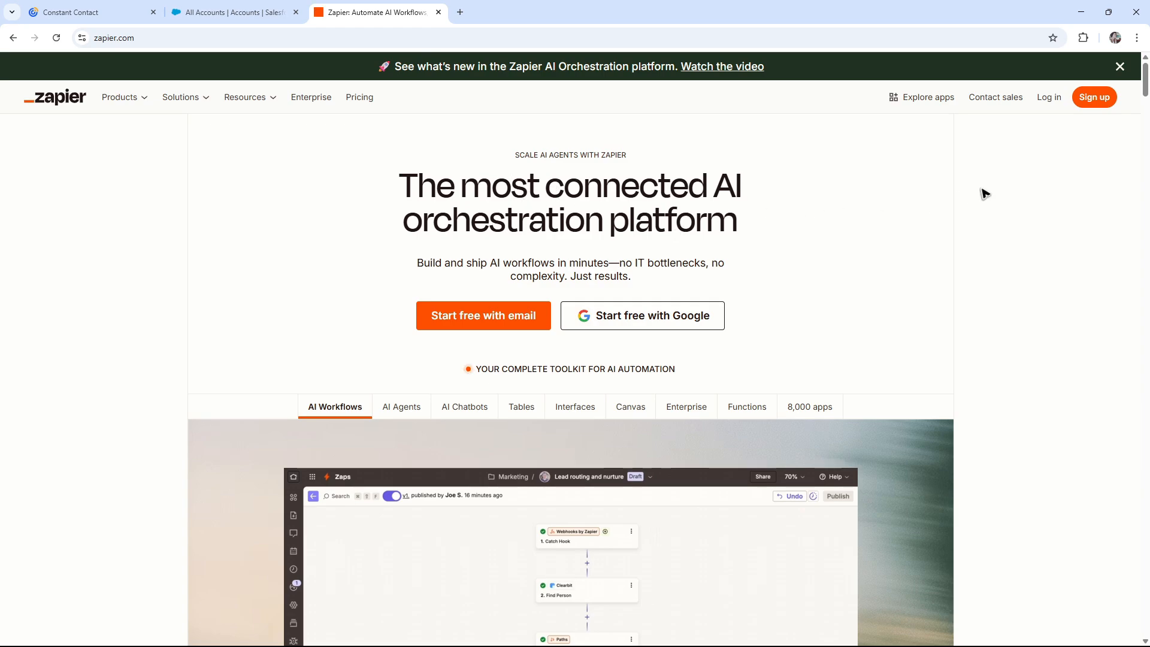
click(1054, 102)
click(757, 182)
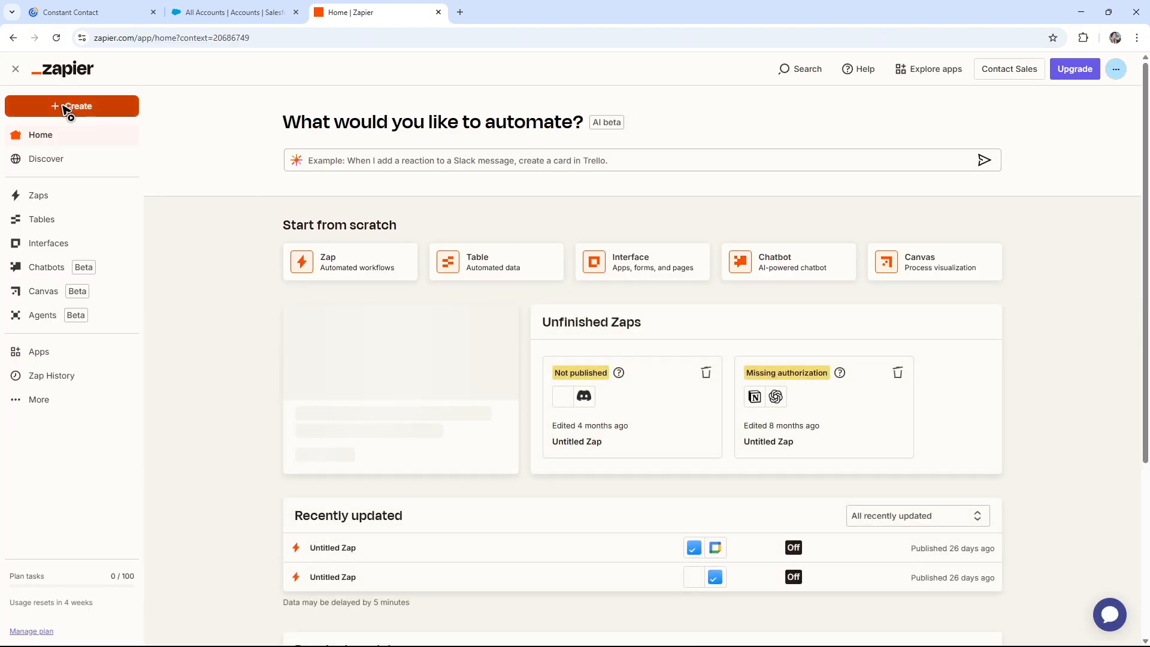
Create a new Zap and dismiss the Learn the basics tip in its editor
click(76, 108)
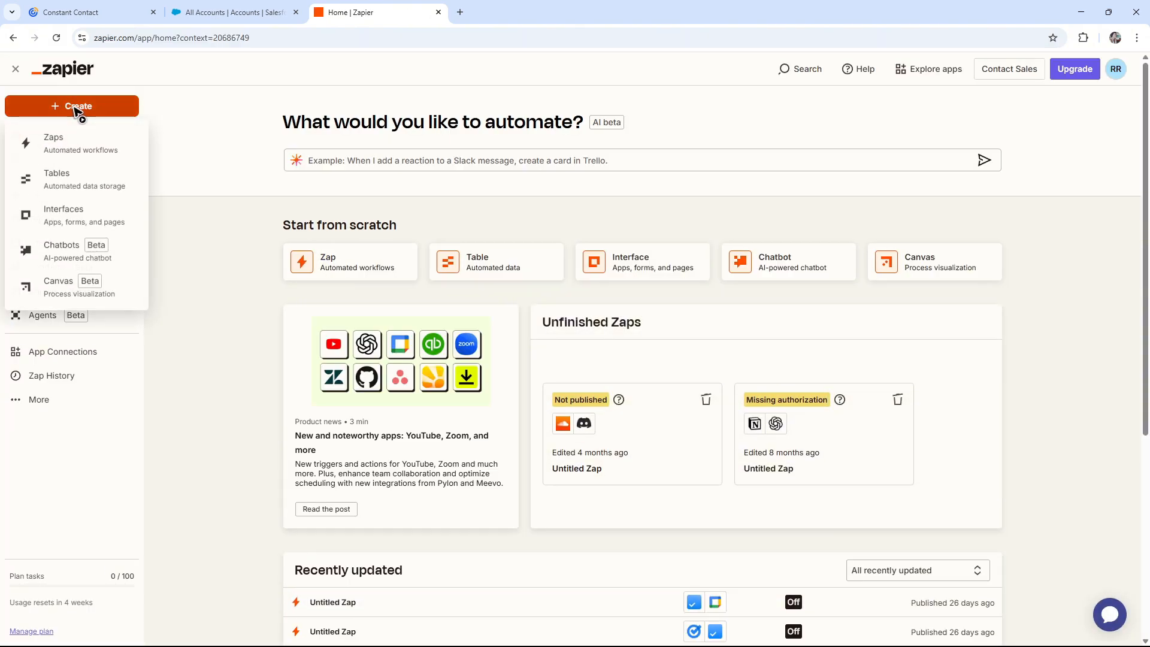
click(72, 149)
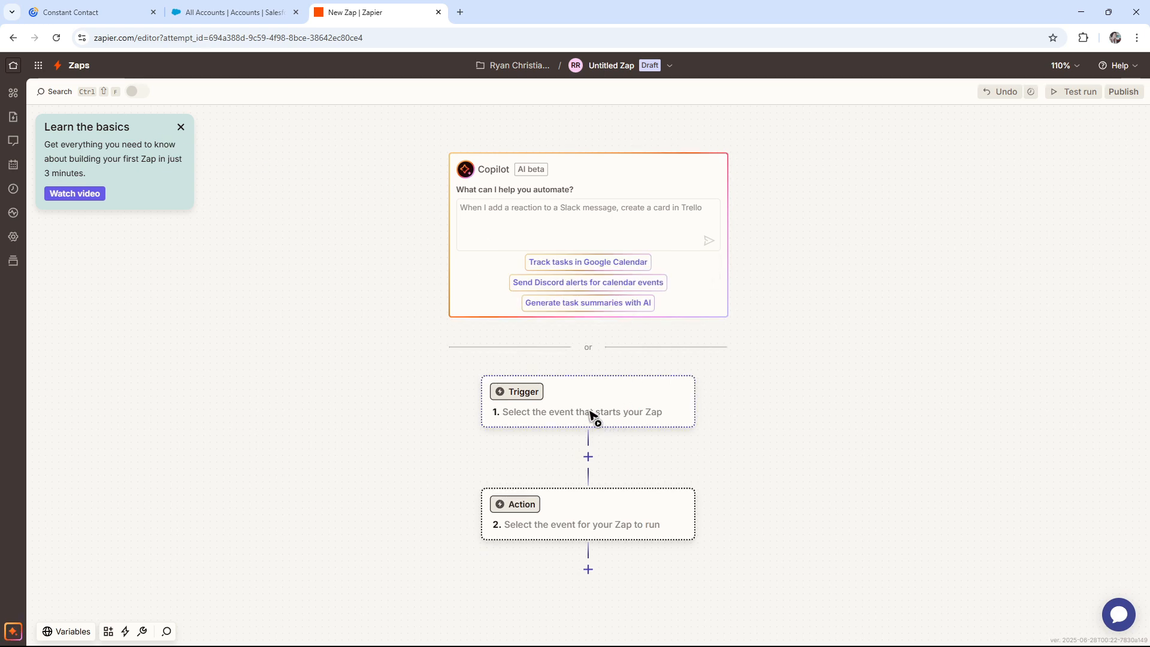
click(181, 127)
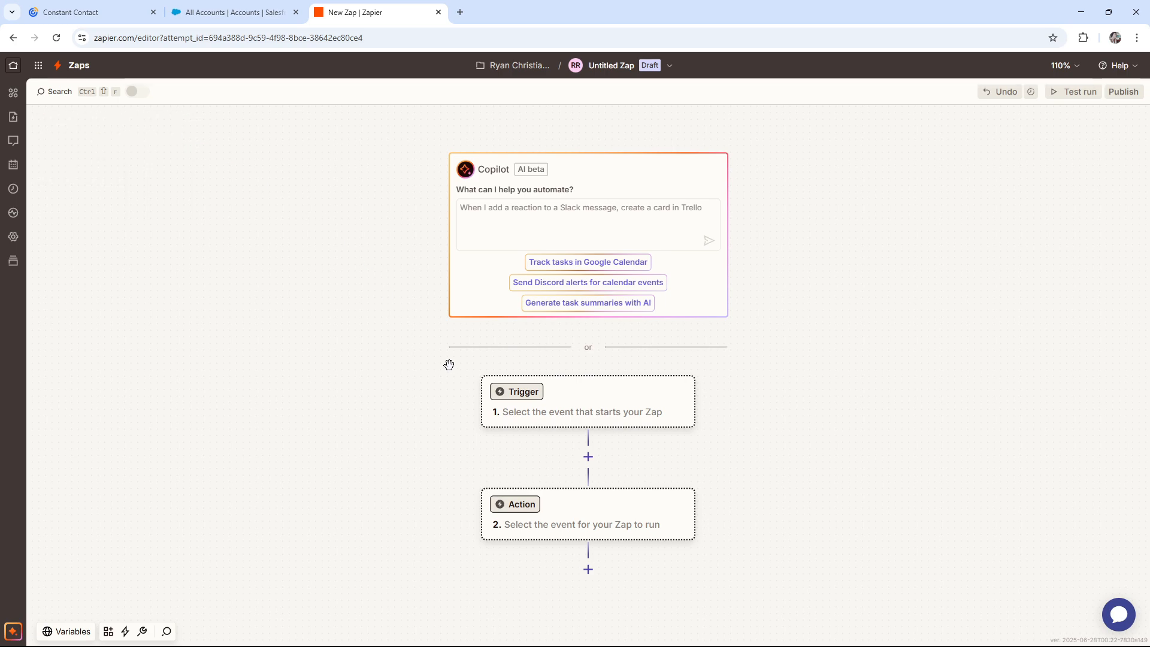
Set Salesforce as the app for the Zap's trigger
click(546, 401)
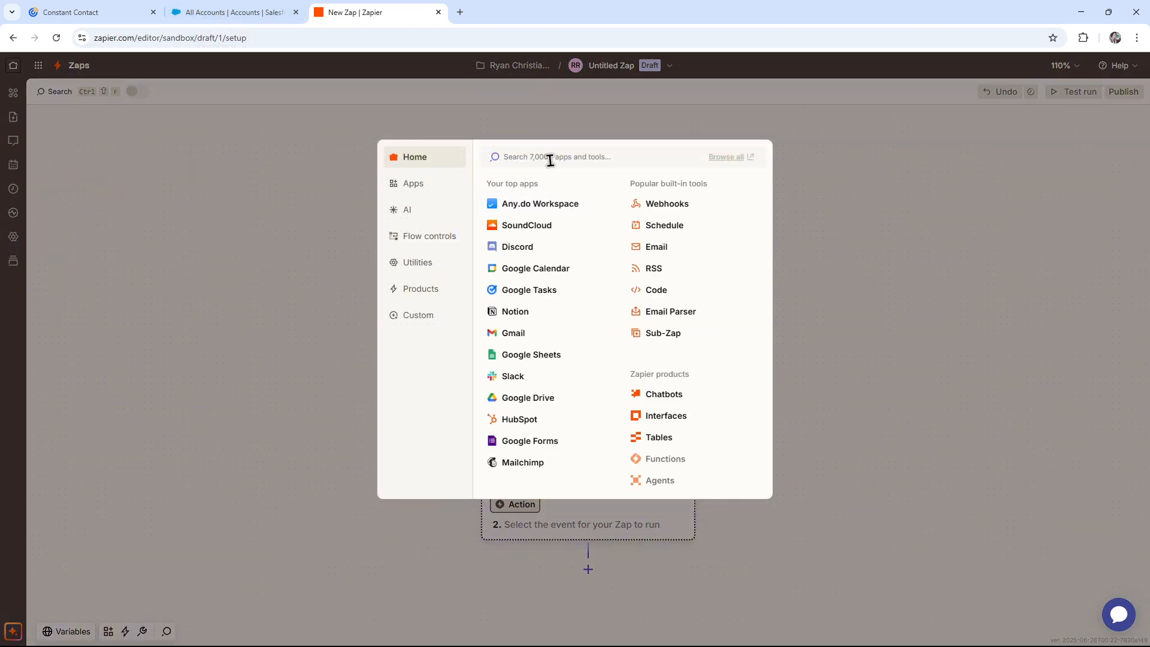
text(sales)
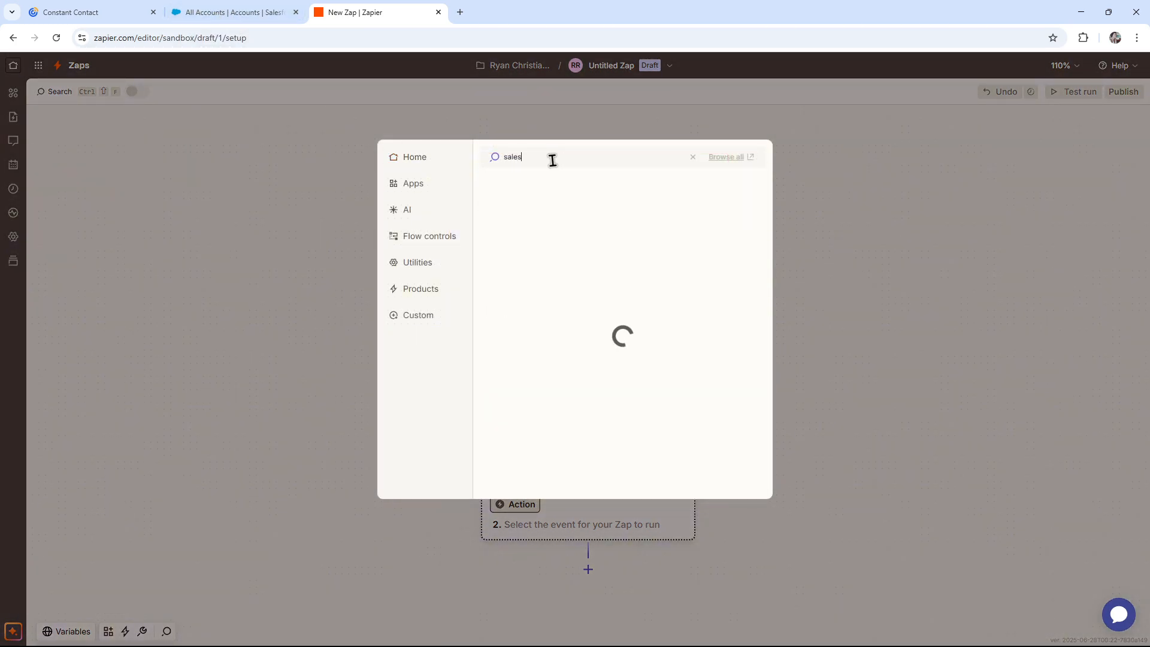
text(fo)
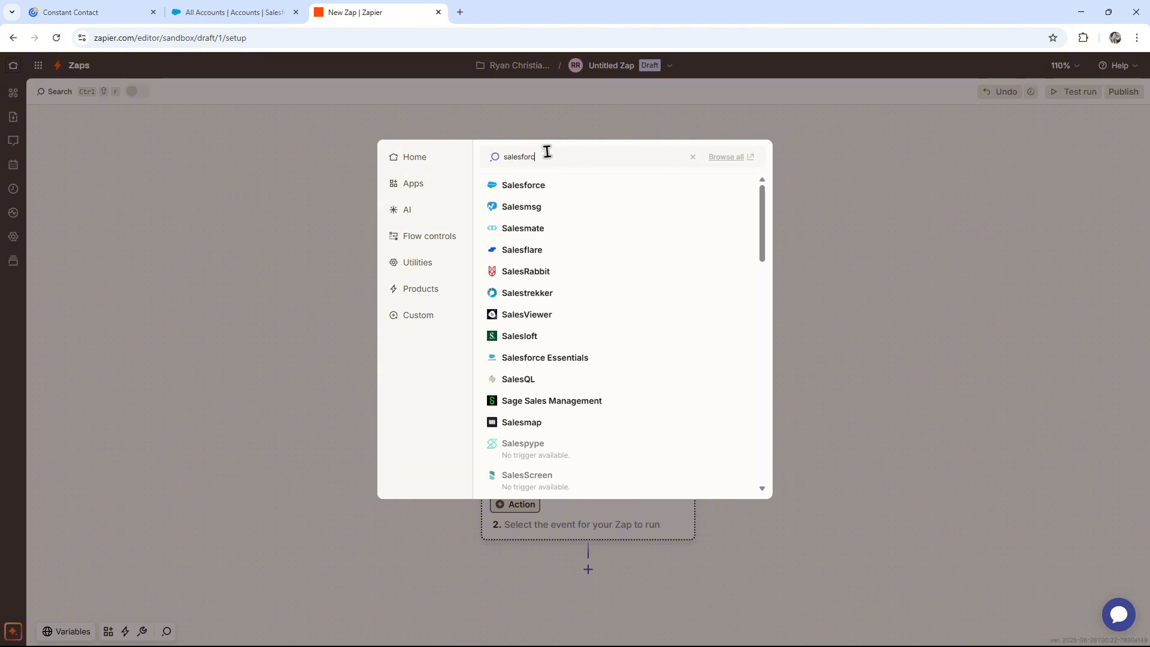
text(r)
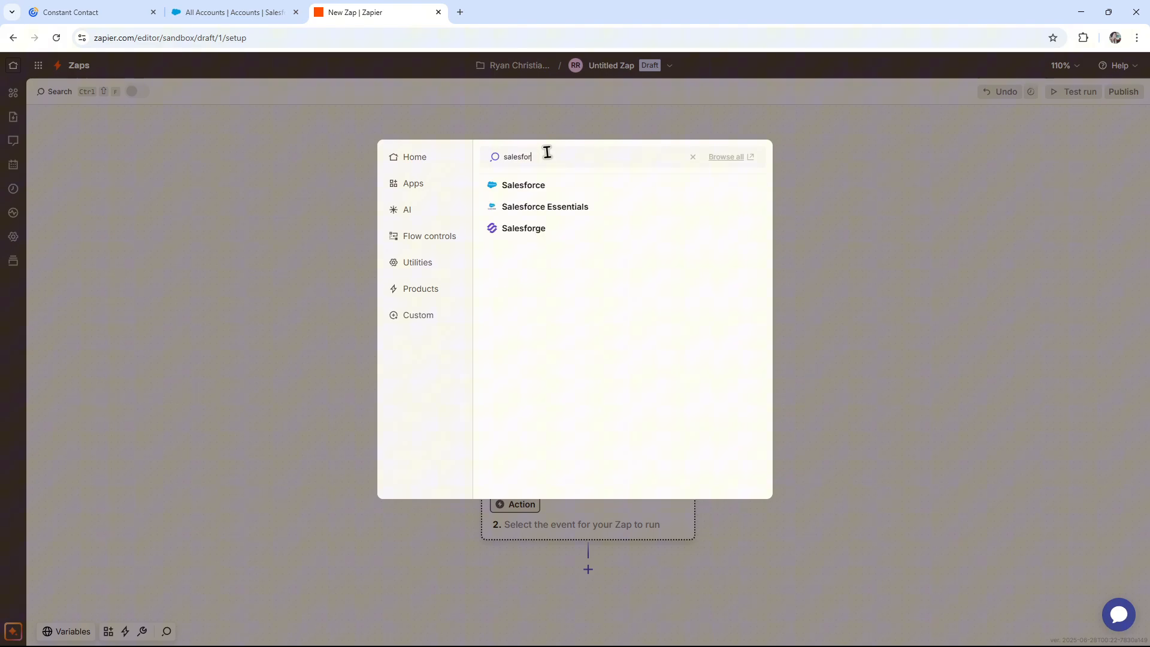
click(523, 190)
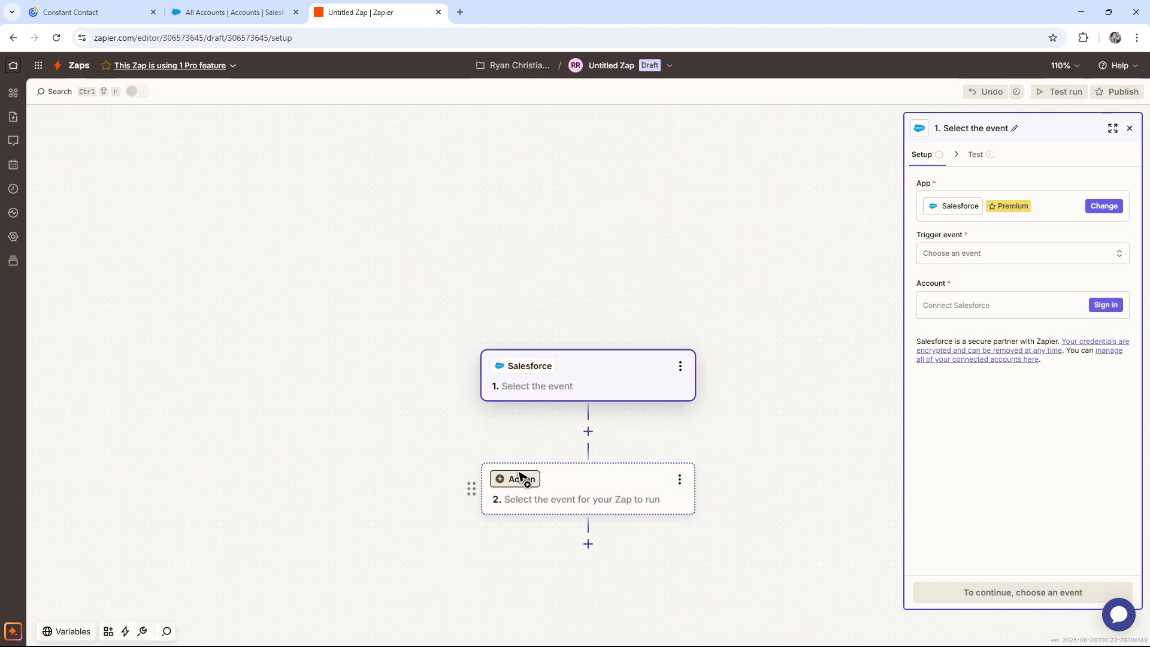
Set Constant Contact as the app for the Zap's action
click(523, 492)
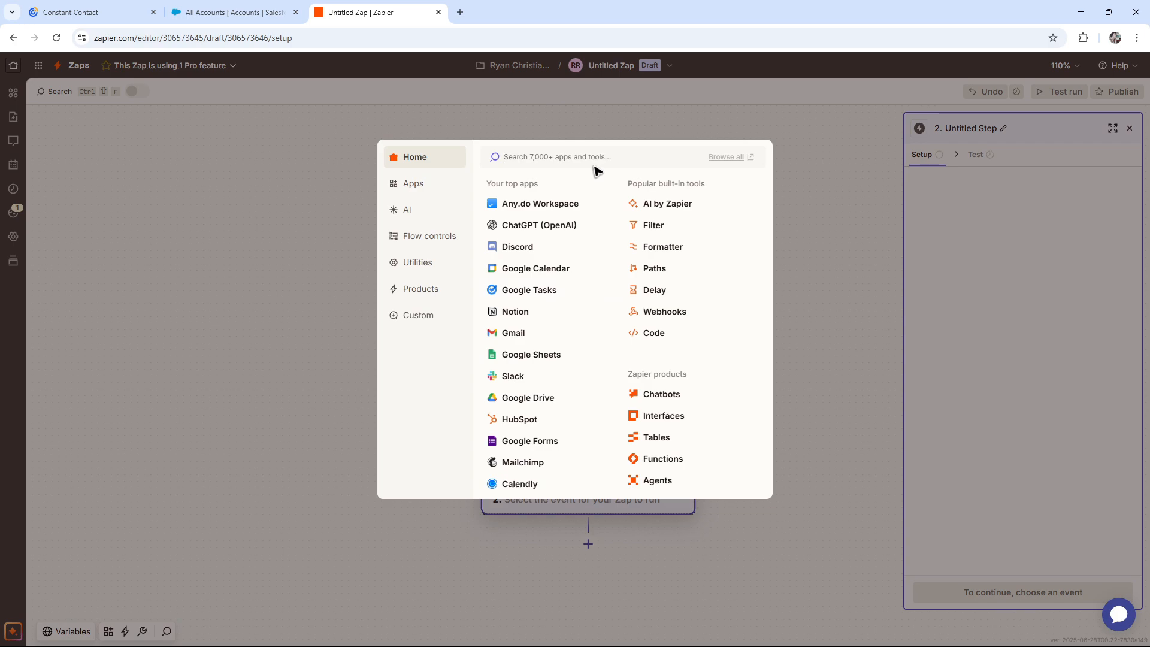
text(cotnstant contact)
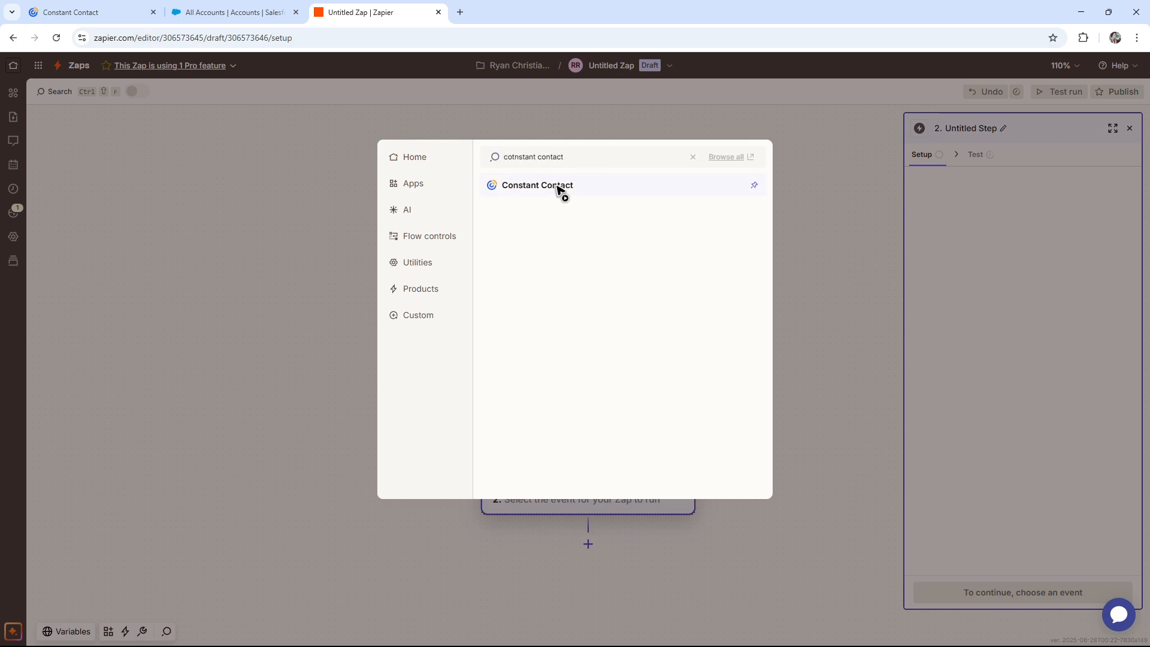
click(558, 191)
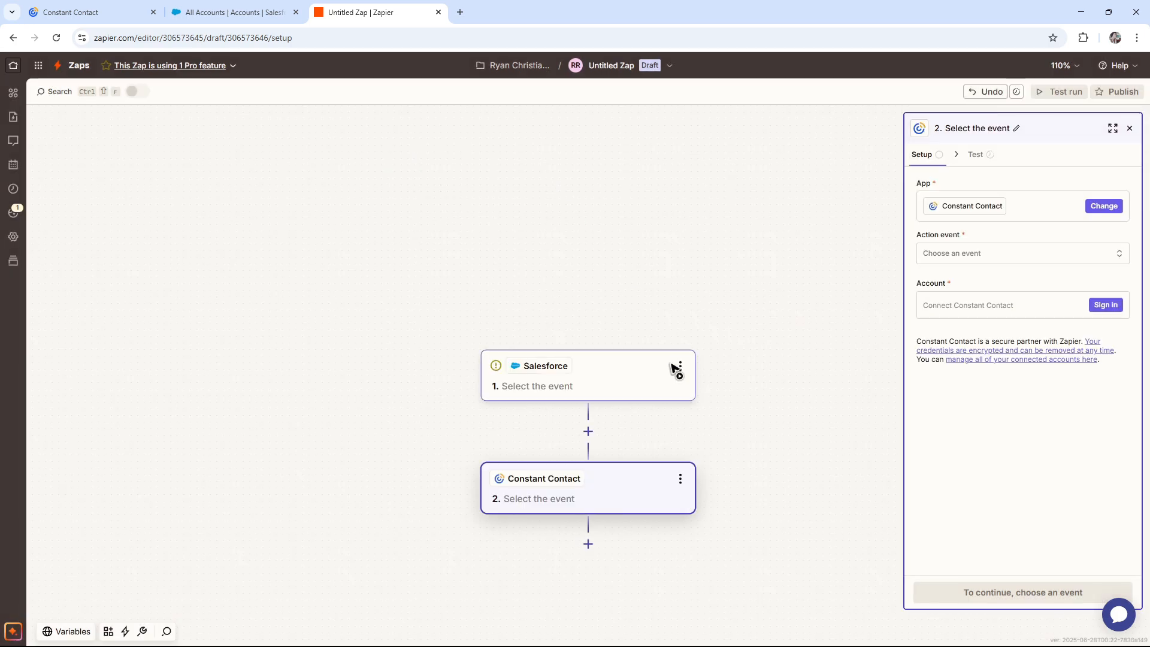
Set the Salesforce trigger event to New Contact
click(637, 370)
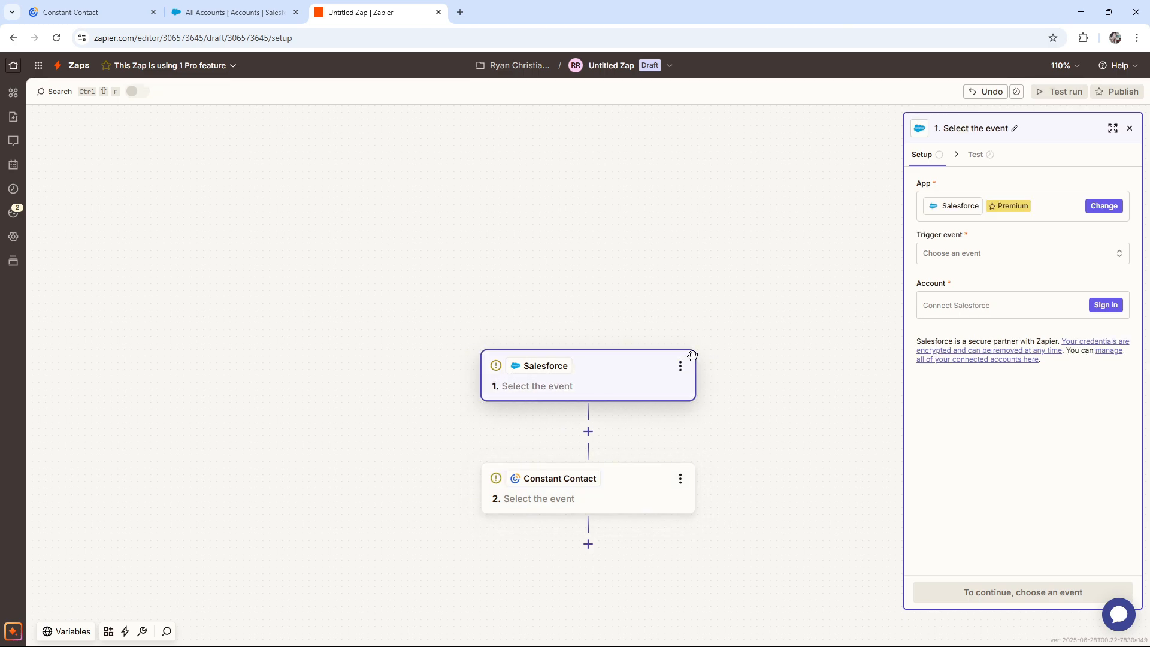
click(966, 253)
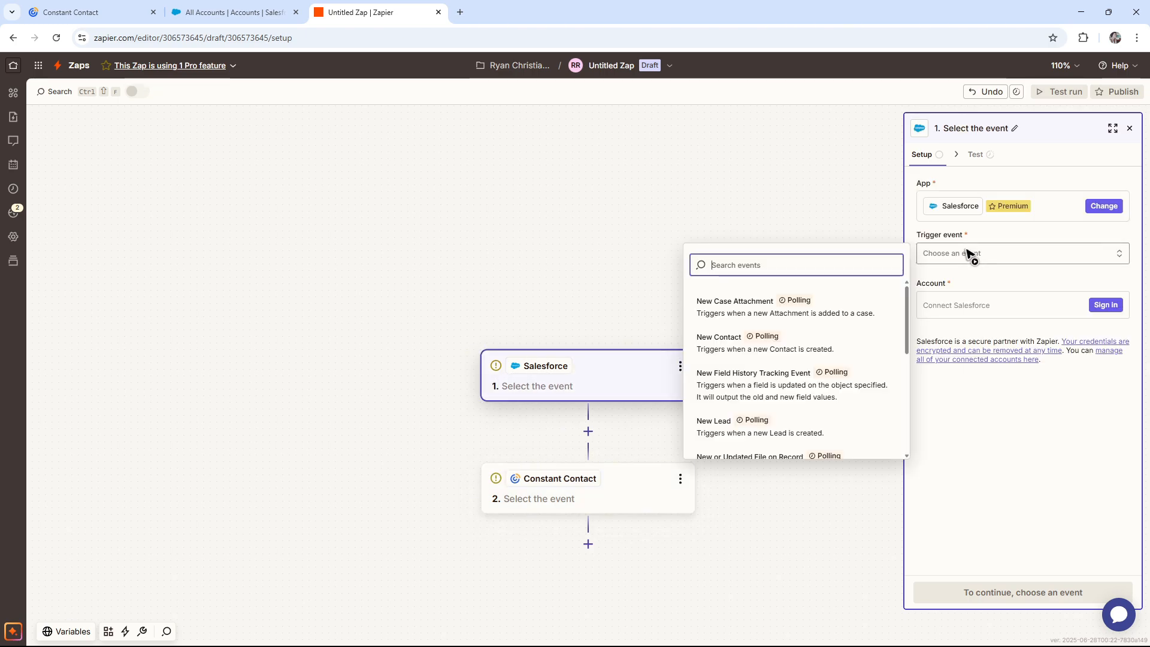
click(736, 352)
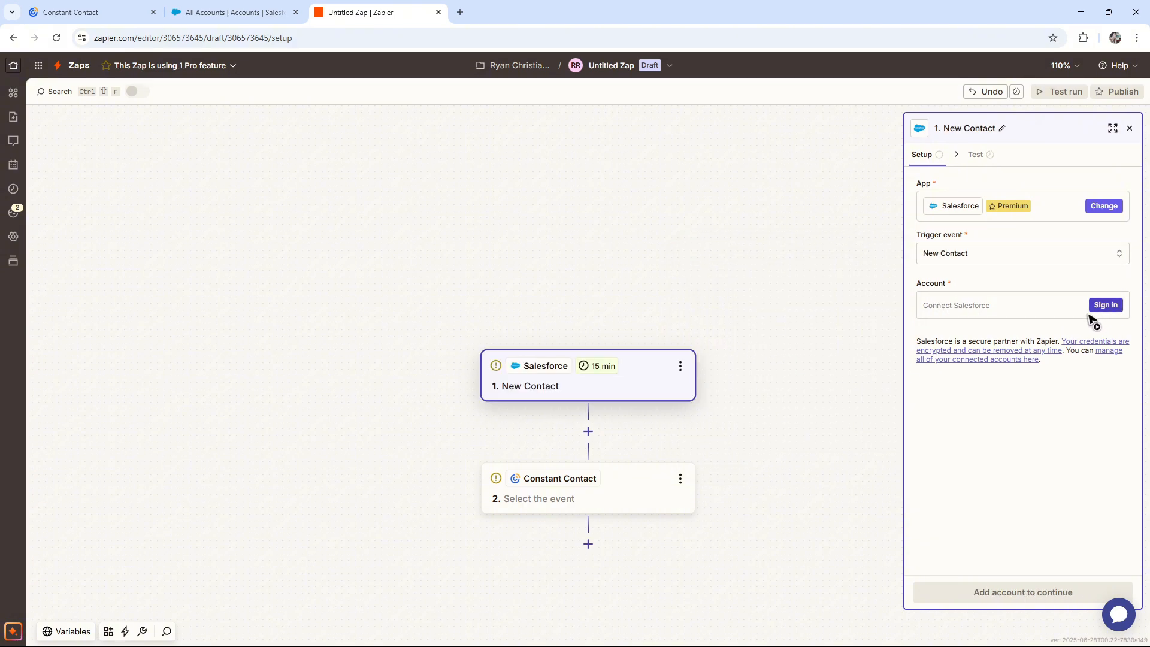
Review the standard and custom actions for the Constant Contact step, set its action event to Add Contact to List and close its setup
click(618, 497)
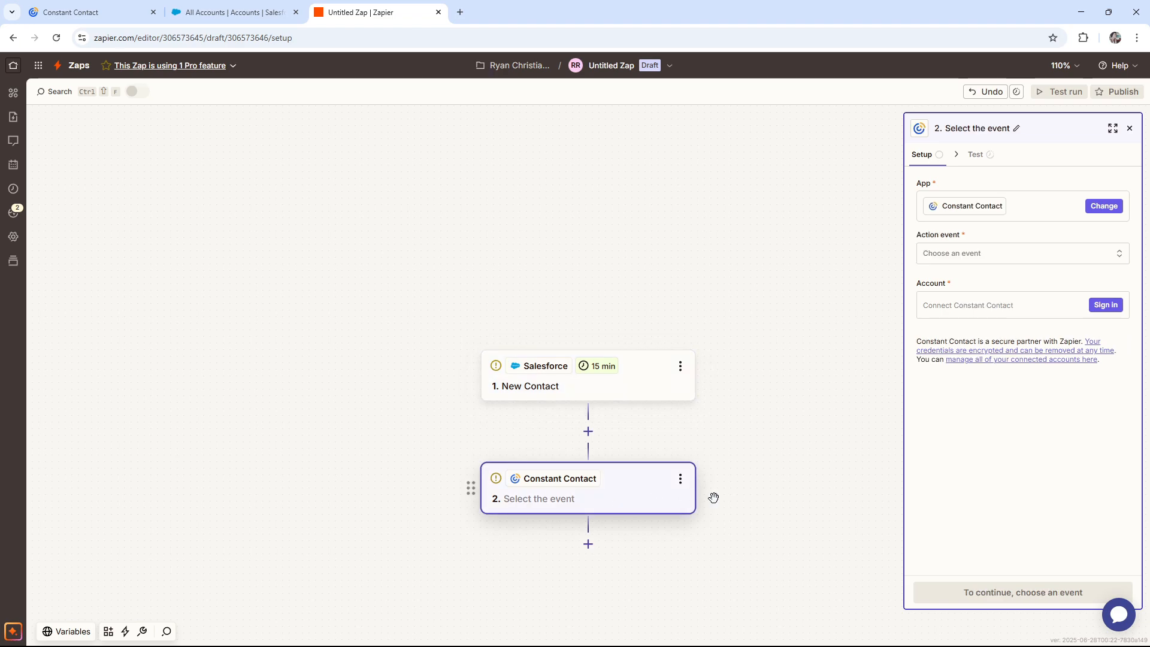
click(999, 256)
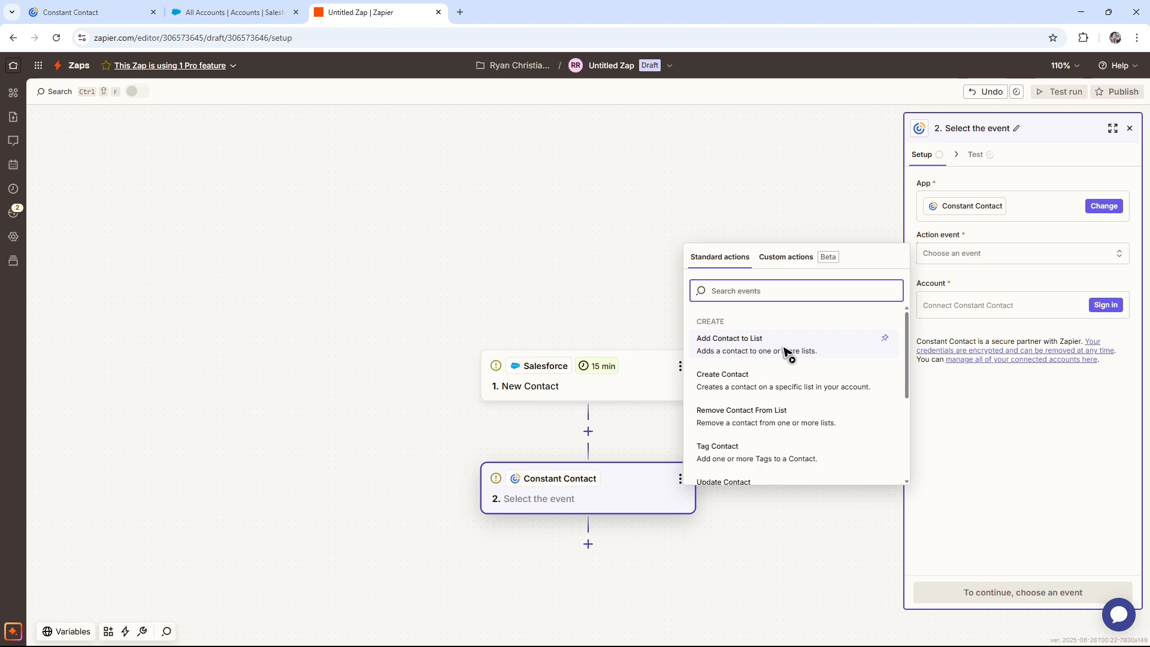
scroll(785, 393, down, 5)
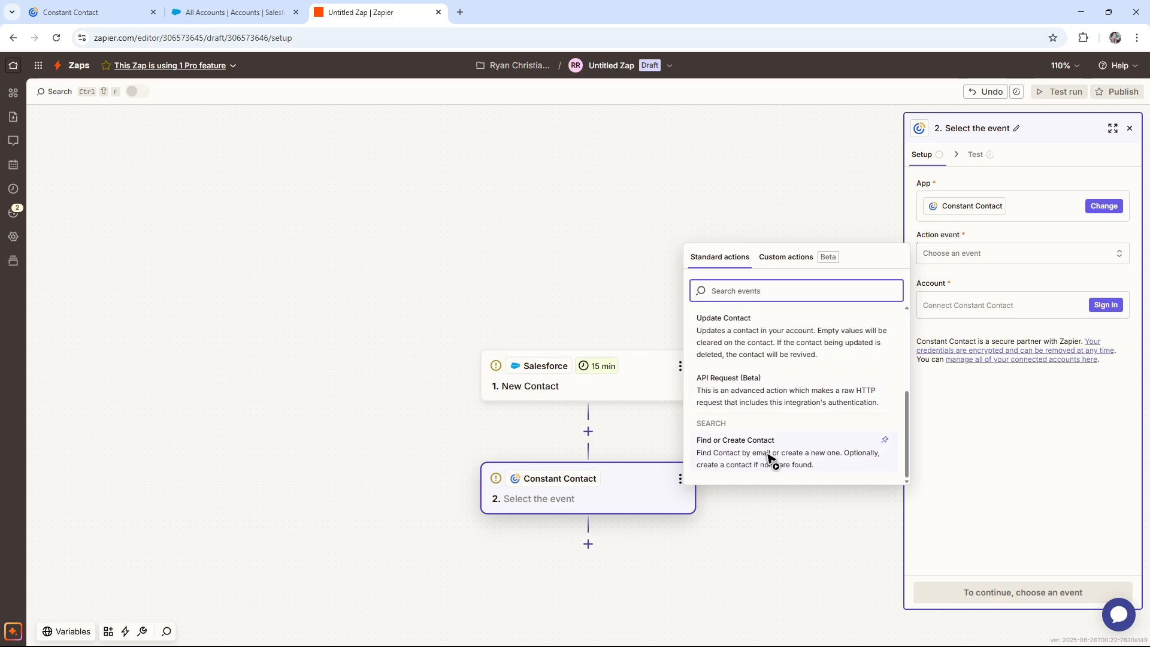
scroll(771, 457, up, 5)
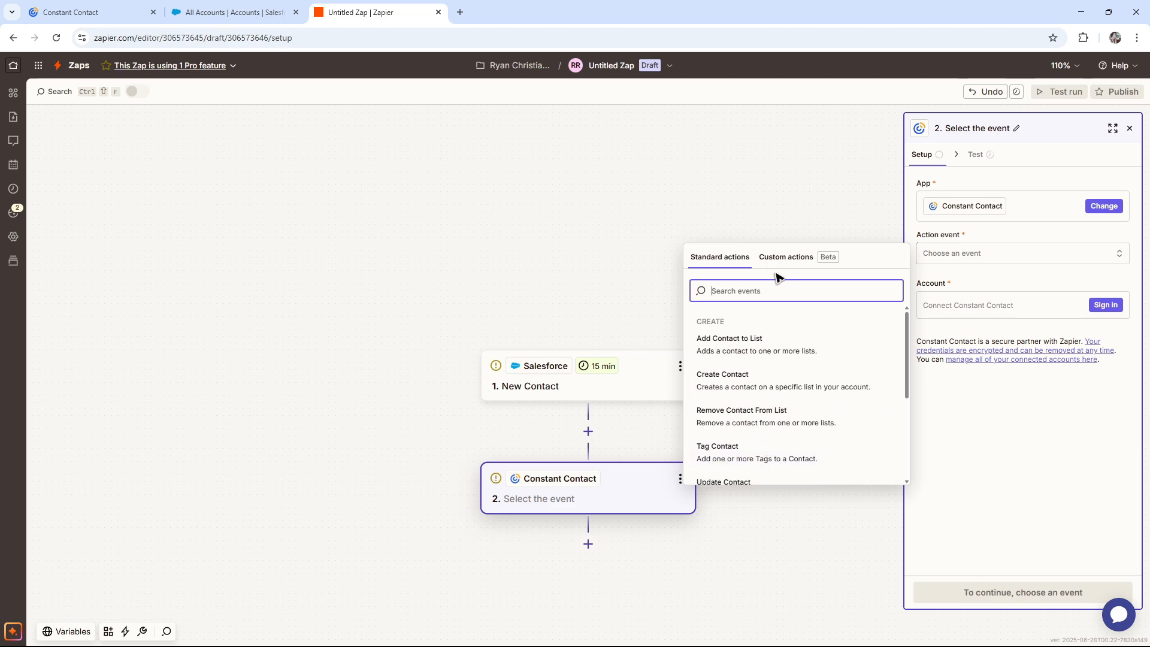
click(792, 258)
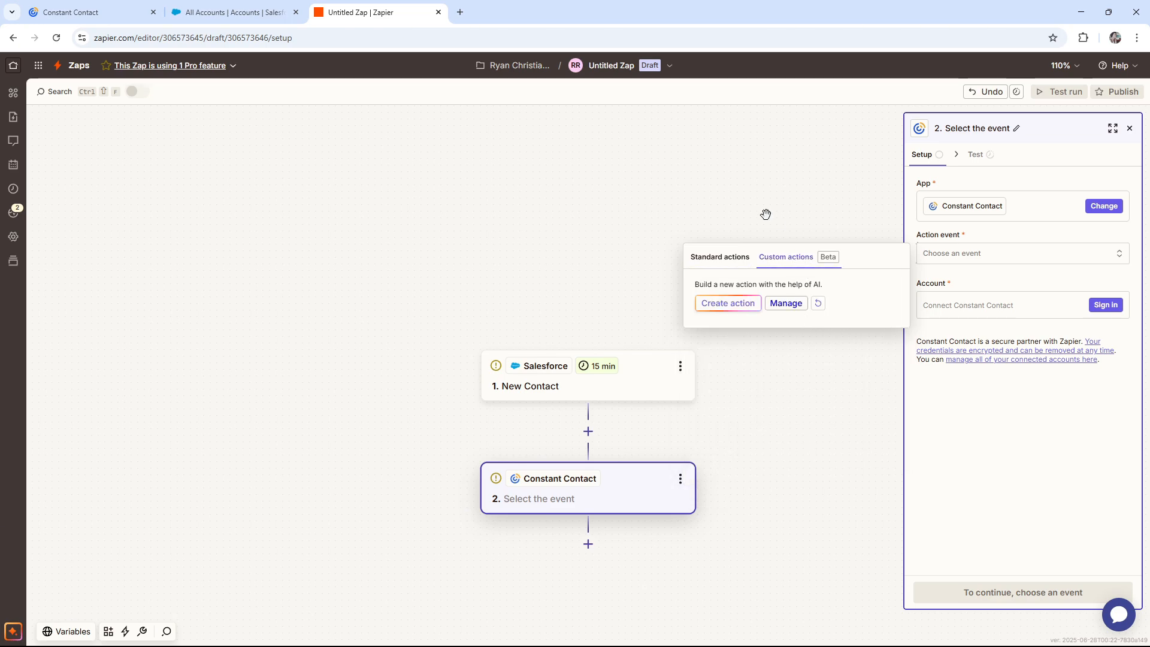
click(725, 259)
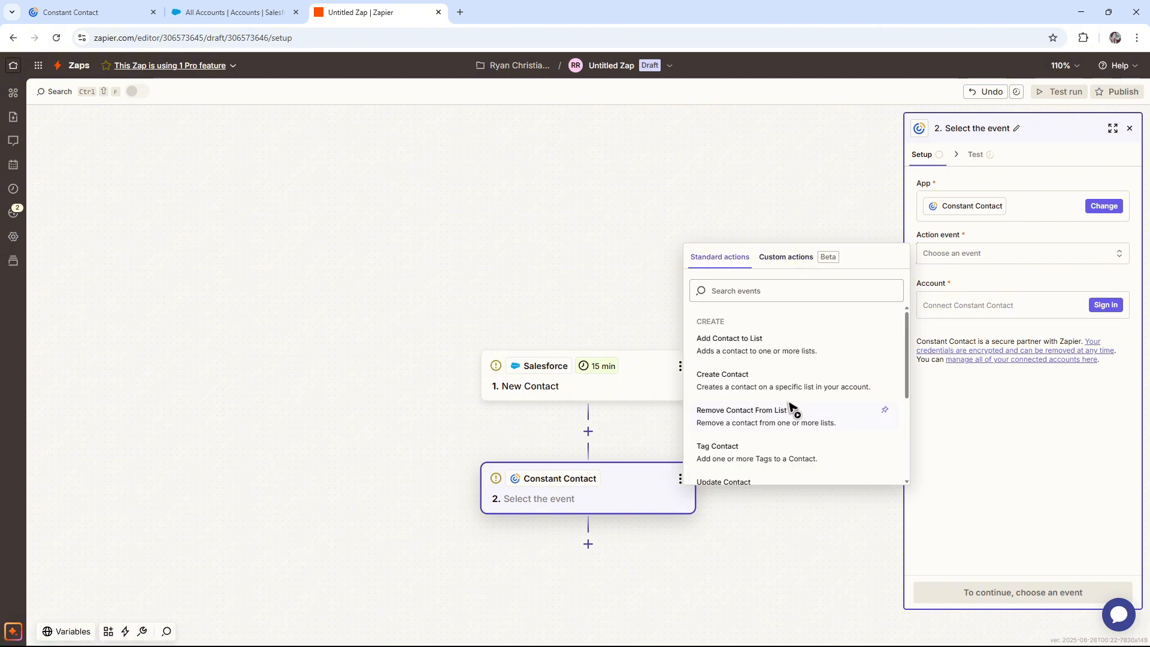
scroll(791, 414, down, 3)
scroll(797, 436, up, 3)
click(756, 353)
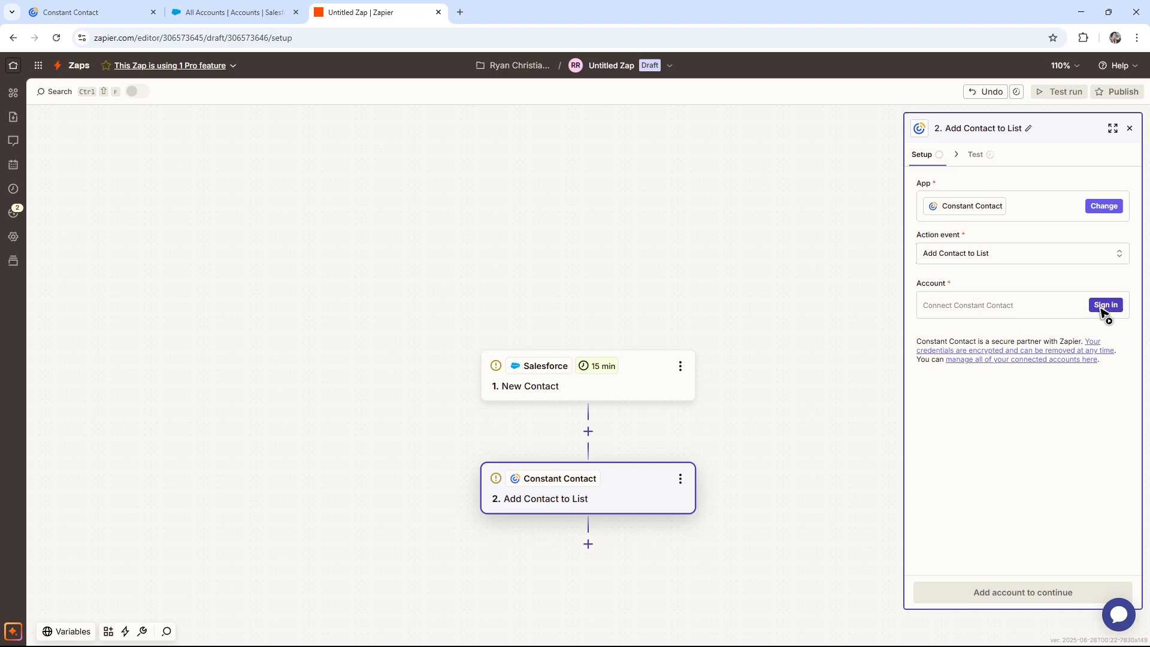
click(1130, 128)
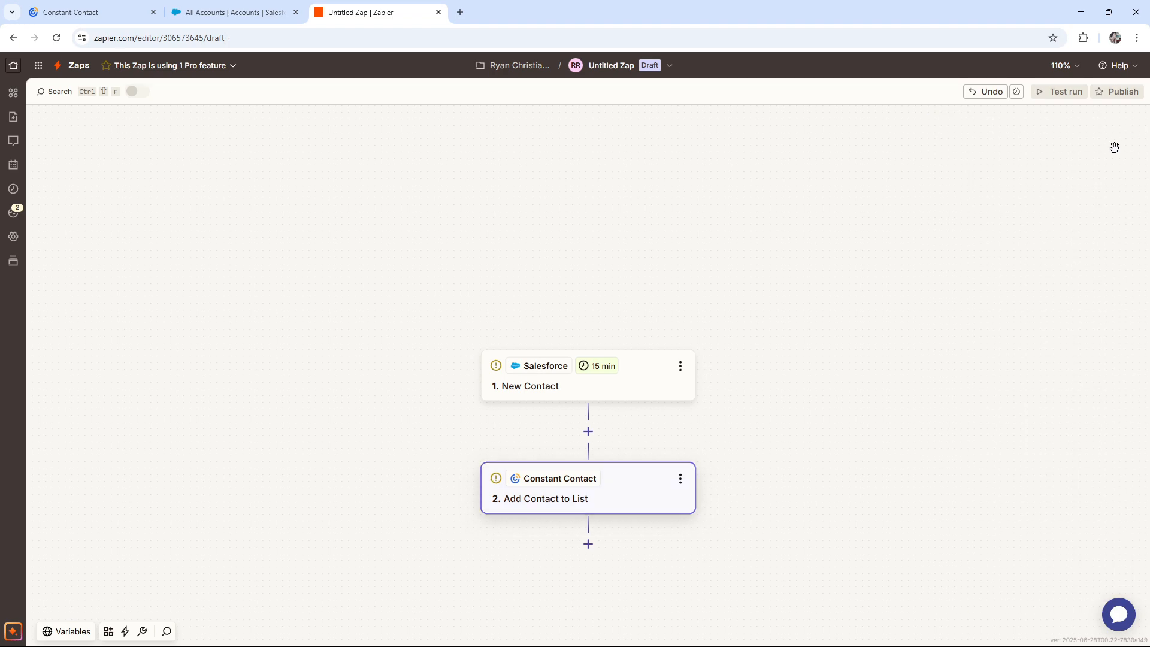